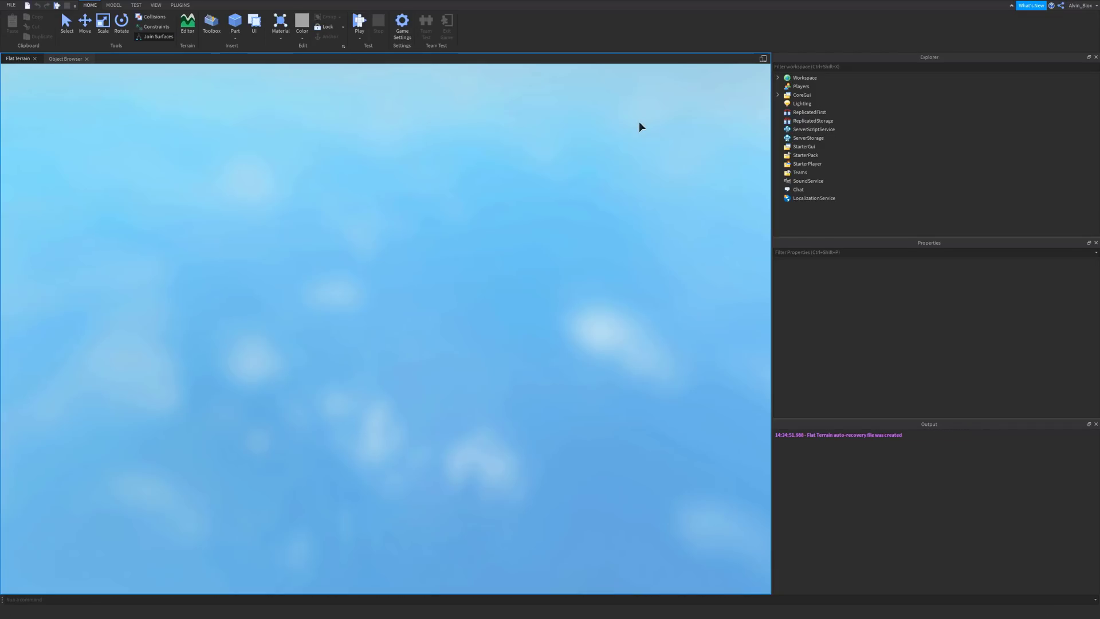
# Step: Launch a play test of the Flat Terrain place with F5 so the avatar spawns on the grass
pyautogui.press('F5')
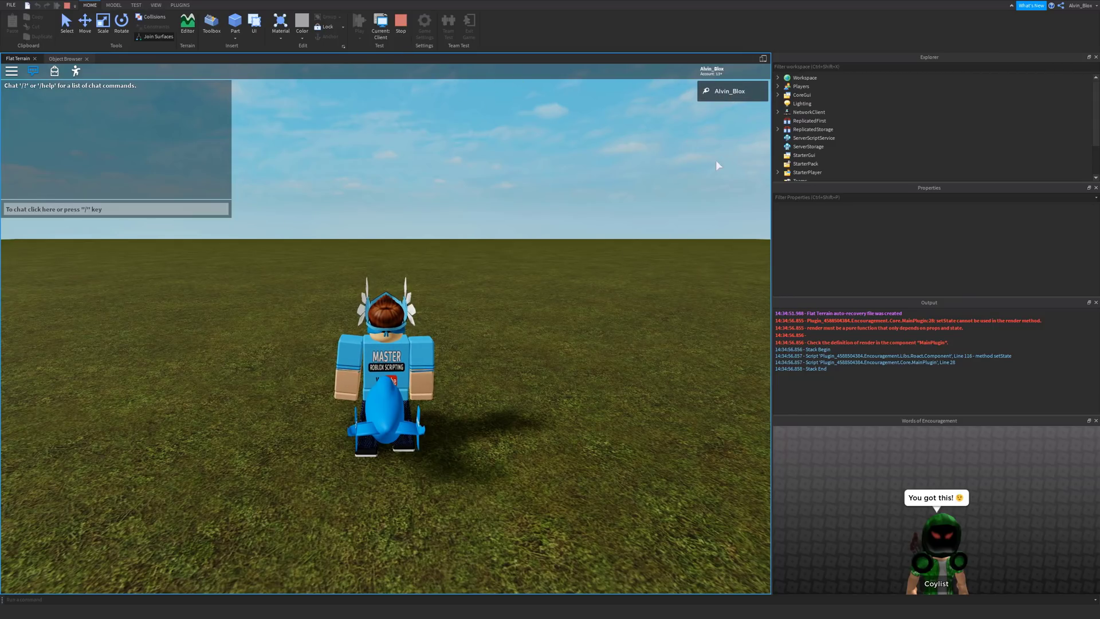
# Step: Delete the CoreGui items from AvatarImporter through WeldingGui
pyautogui.press('w')
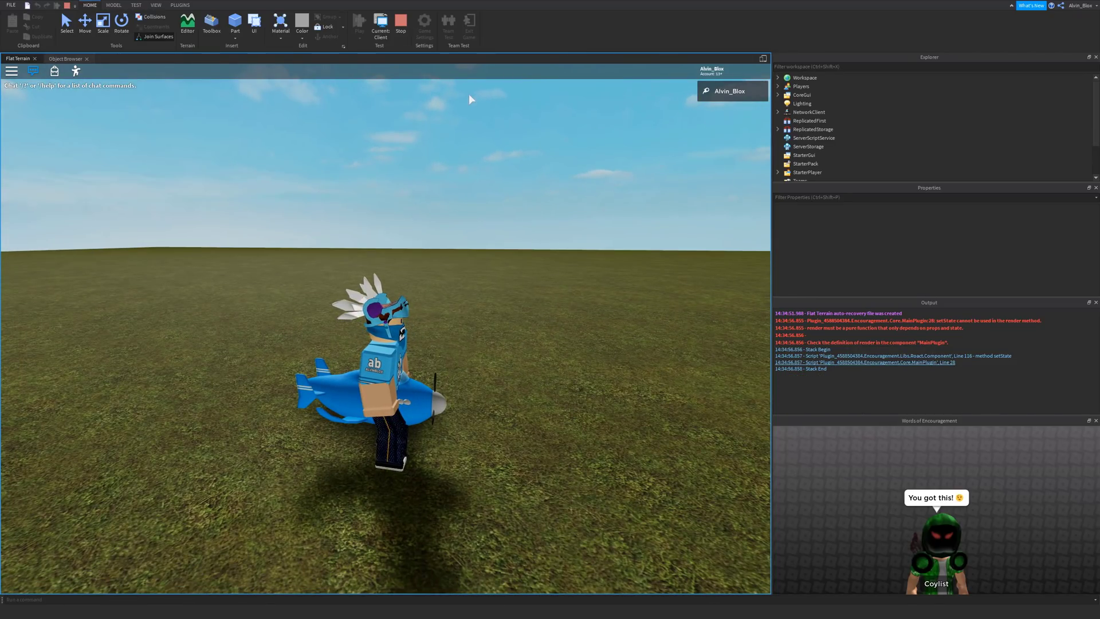
pyautogui.click(778, 94)
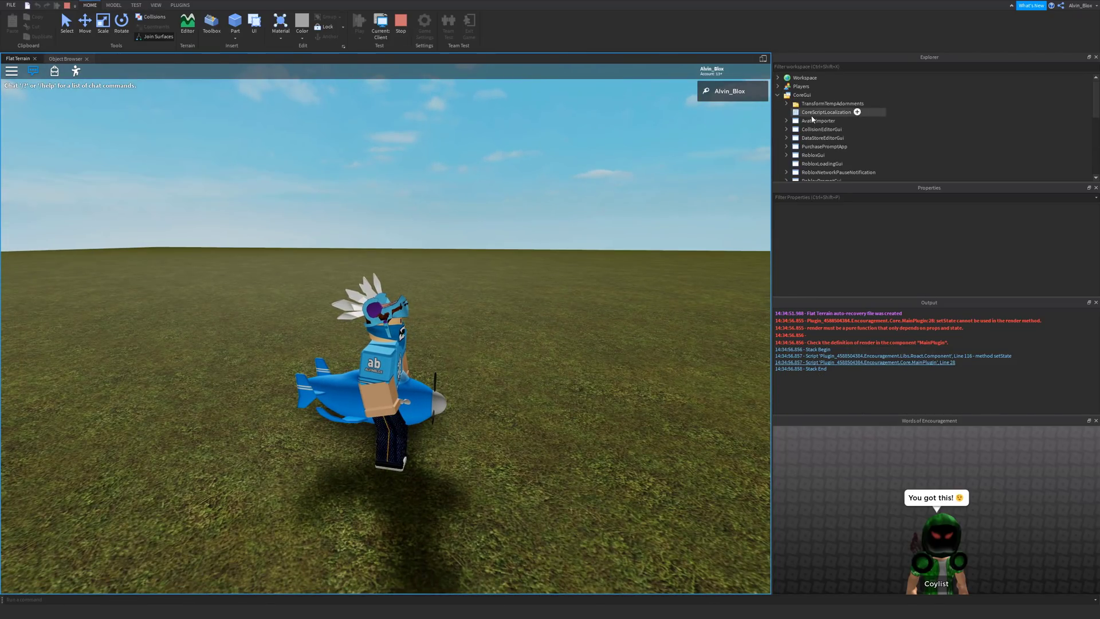
pyautogui.click(813, 119)
pyautogui.scroll(-3, 811, 126)
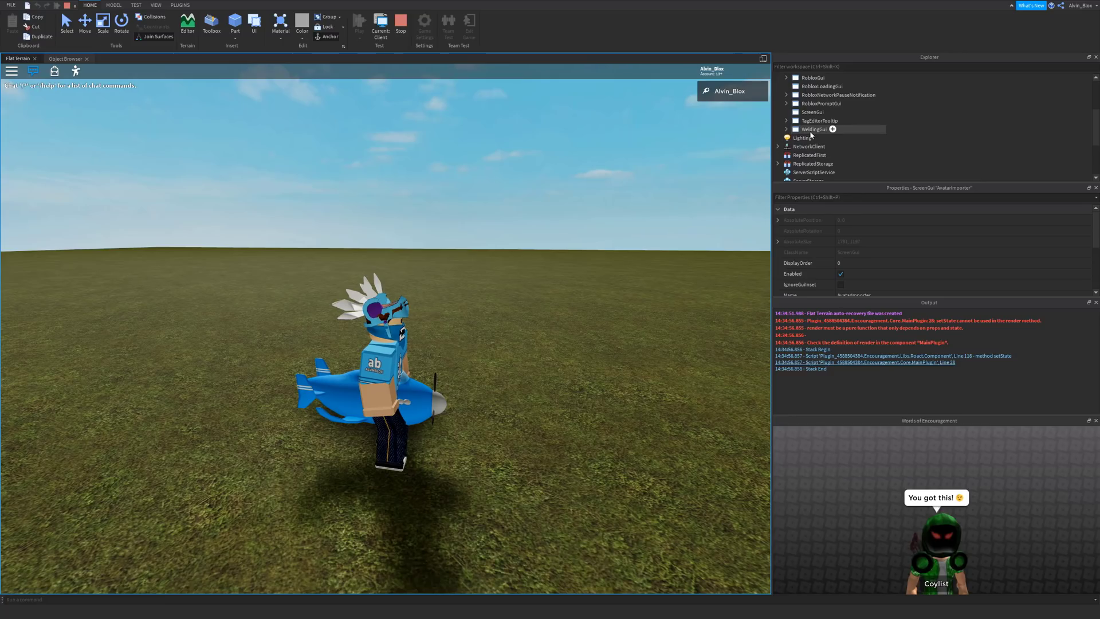
pyautogui.keyDown('shift'); pyautogui.click(814, 129); pyautogui.keyUp('shift')
pyautogui.scroll(3, 819, 131)
pyautogui.press('Delete')
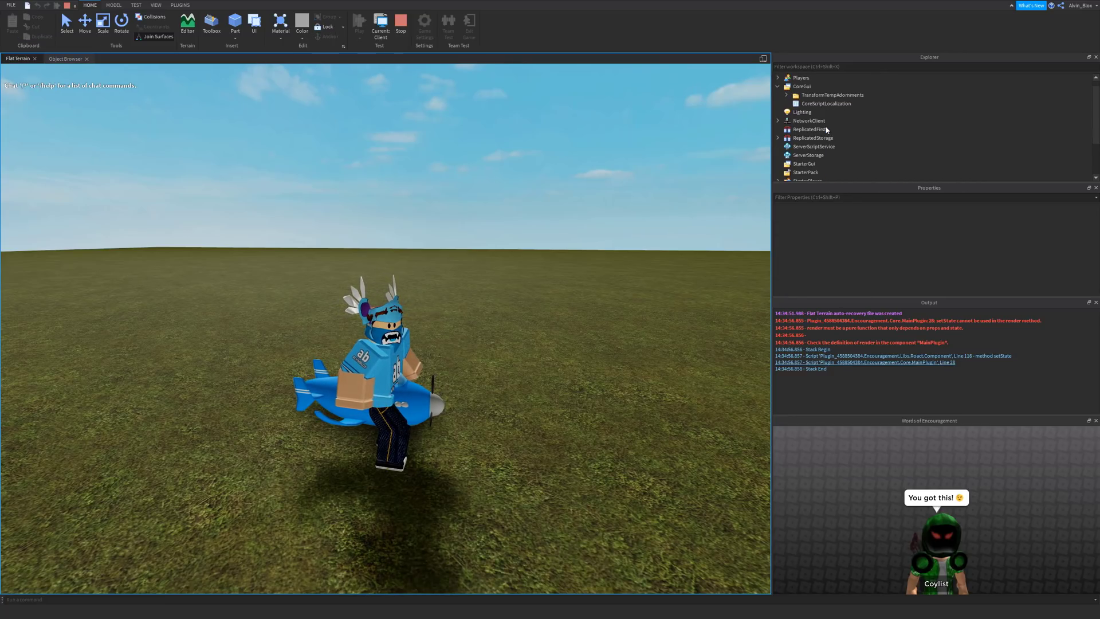
# Step: Delete TransformTempAdornments, leaving only CoreScriptLocalization in CoreGui
pyautogui.press('w')
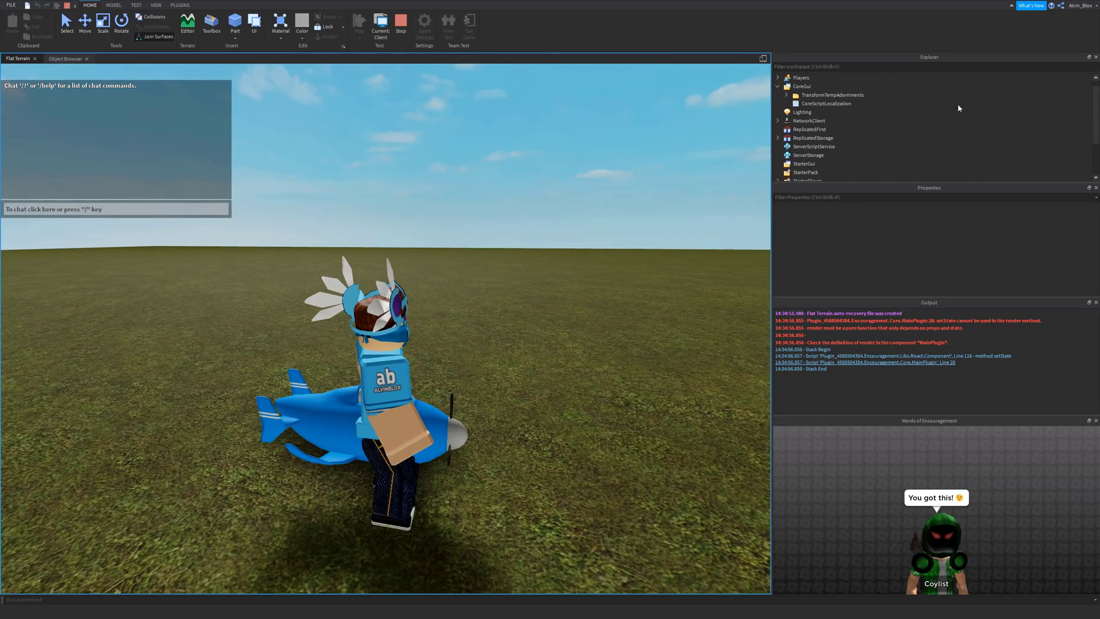
pyautogui.click(826, 95)
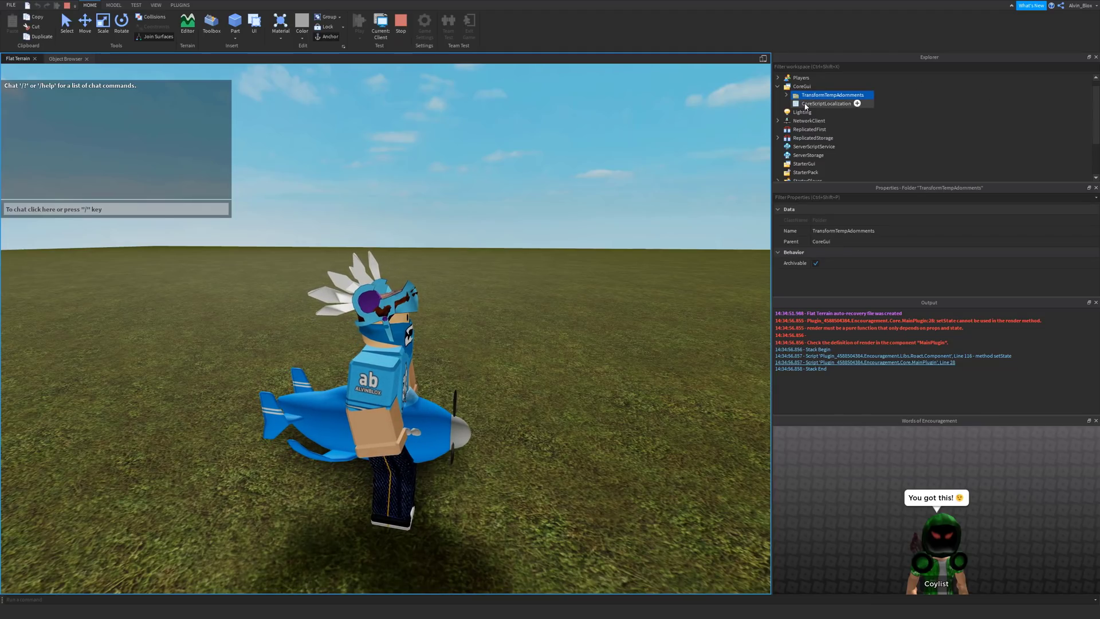
pyautogui.press('Delete')
pyautogui.click(822, 95)
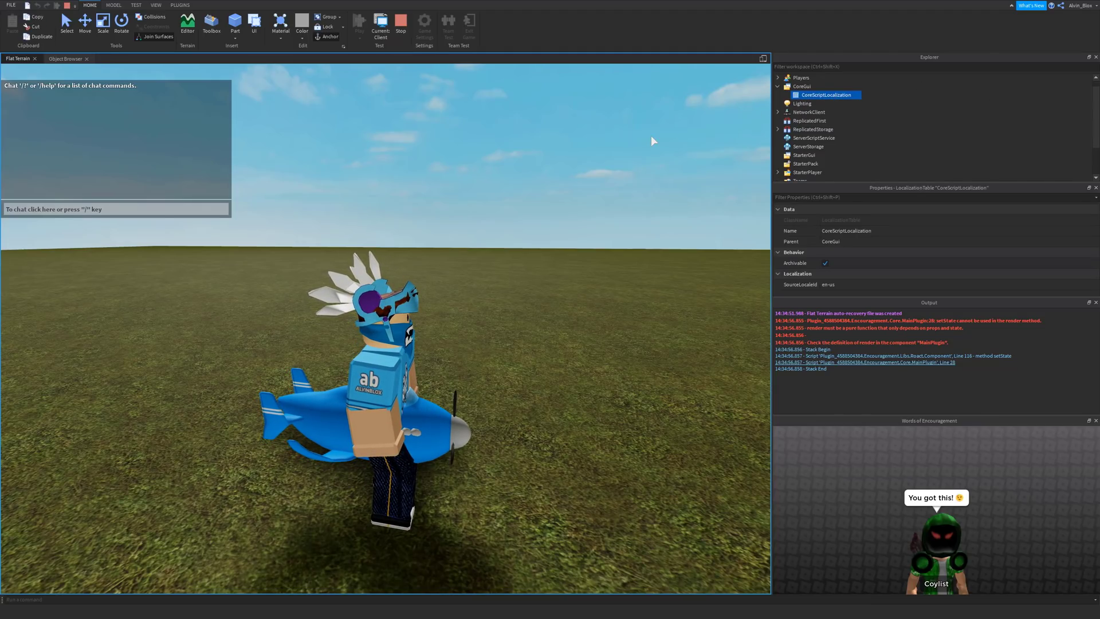
pyautogui.scroll(1, 901, 118)
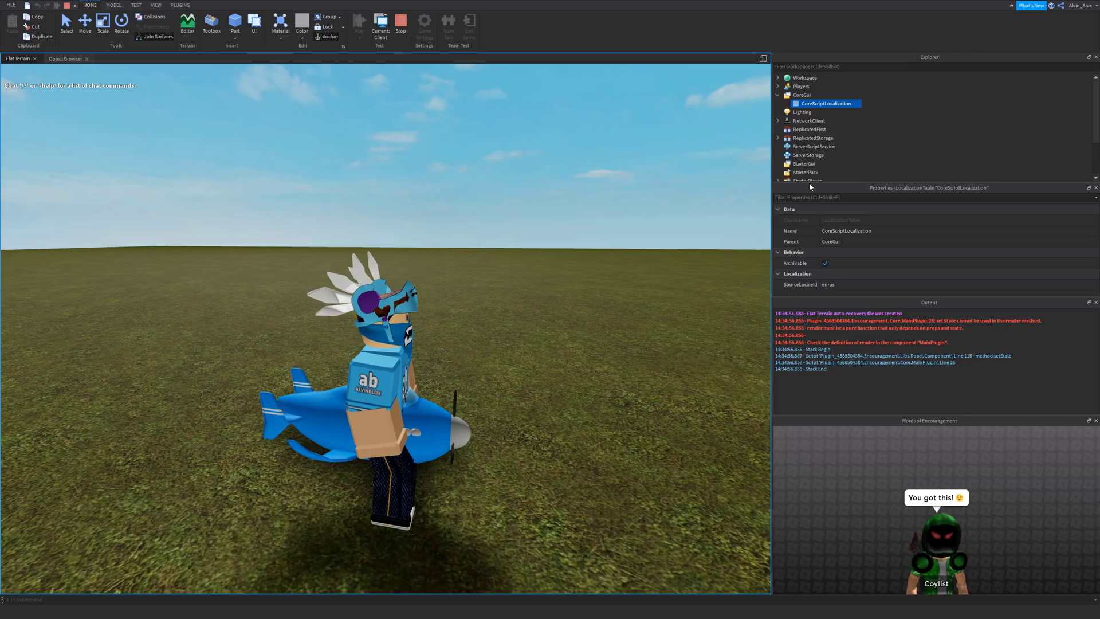
# Step: Drag the panel splitters down to enlarge the Explorer list and the Output log
pyautogui.moveTo(806, 181); pyautogui.dragTo(807, 187)
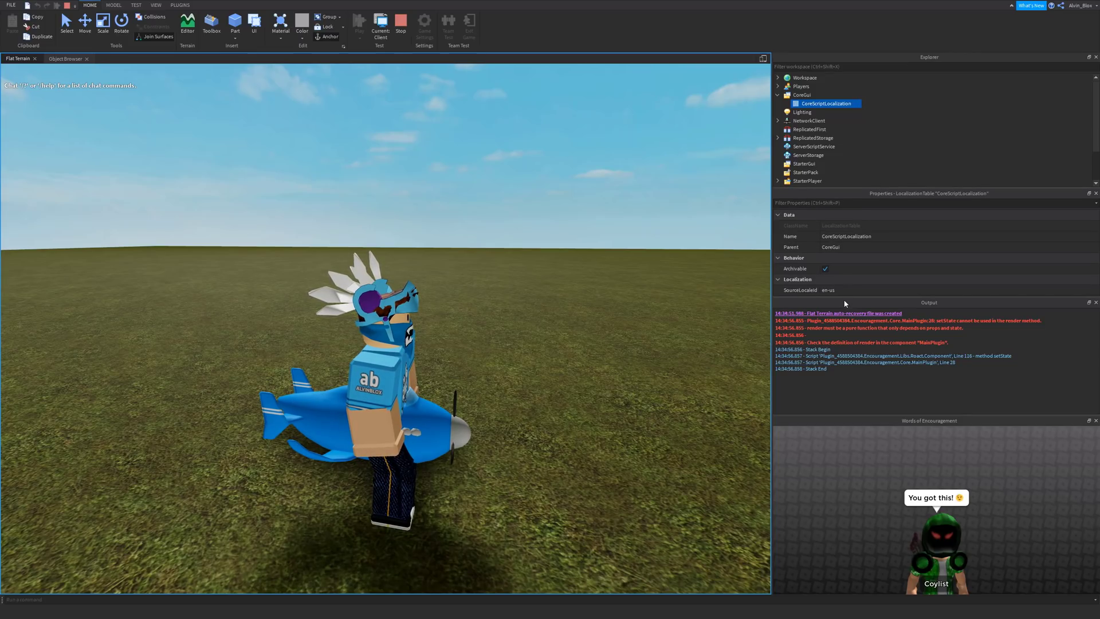
pyautogui.moveTo(840, 298); pyautogui.dragTo(842, 361)
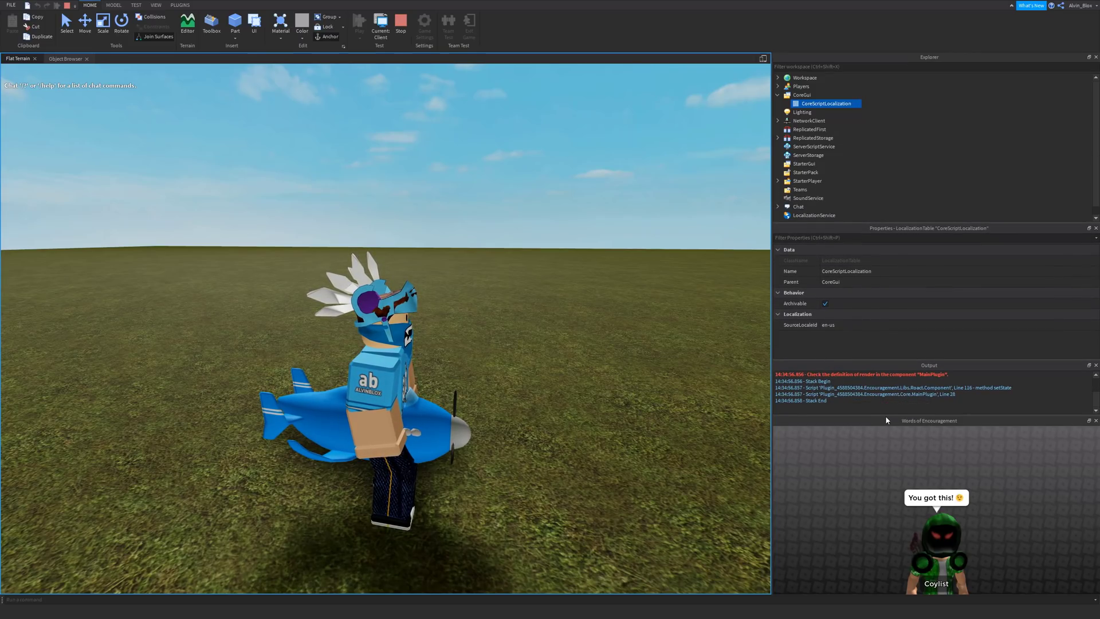
pyautogui.moveTo(886, 417); pyautogui.dragTo(881, 474)
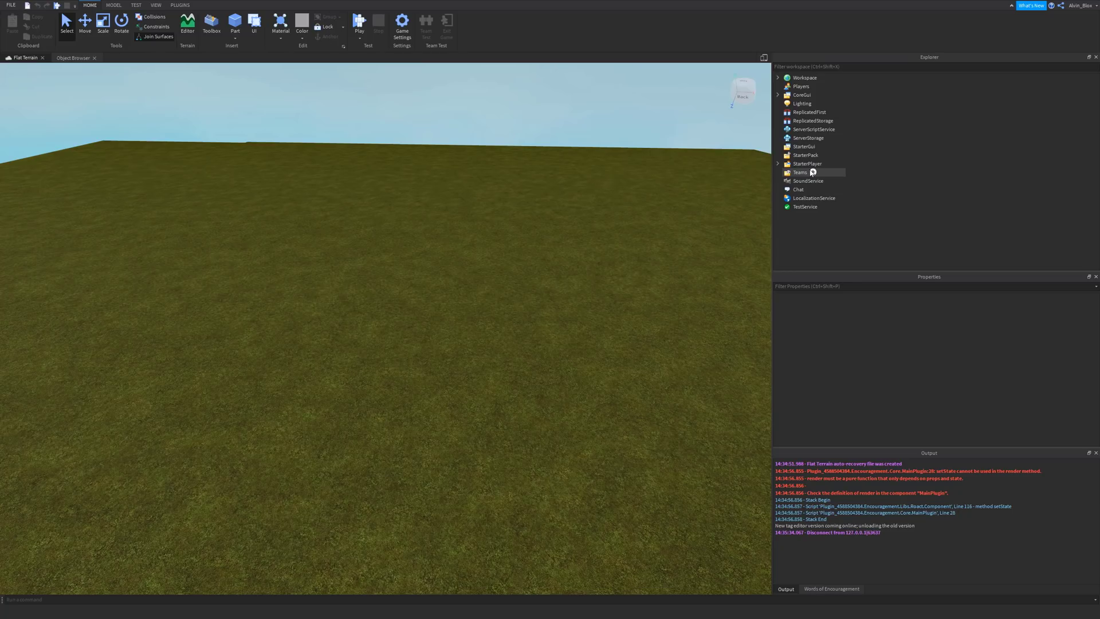
# Step: Clear all lines from the Output log
pyautogui.rightClick(908, 541)
pyautogui.click(934, 559)
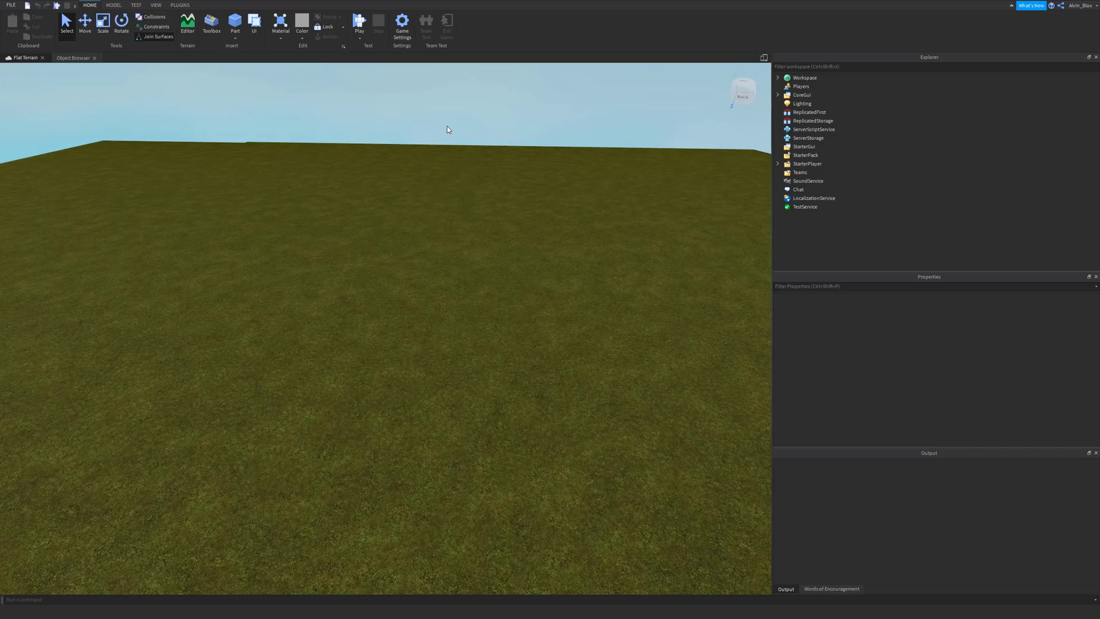
# Step: Insert a ScreenGui into StarterGui and rename it 'Test'
pyautogui.click(805, 147)
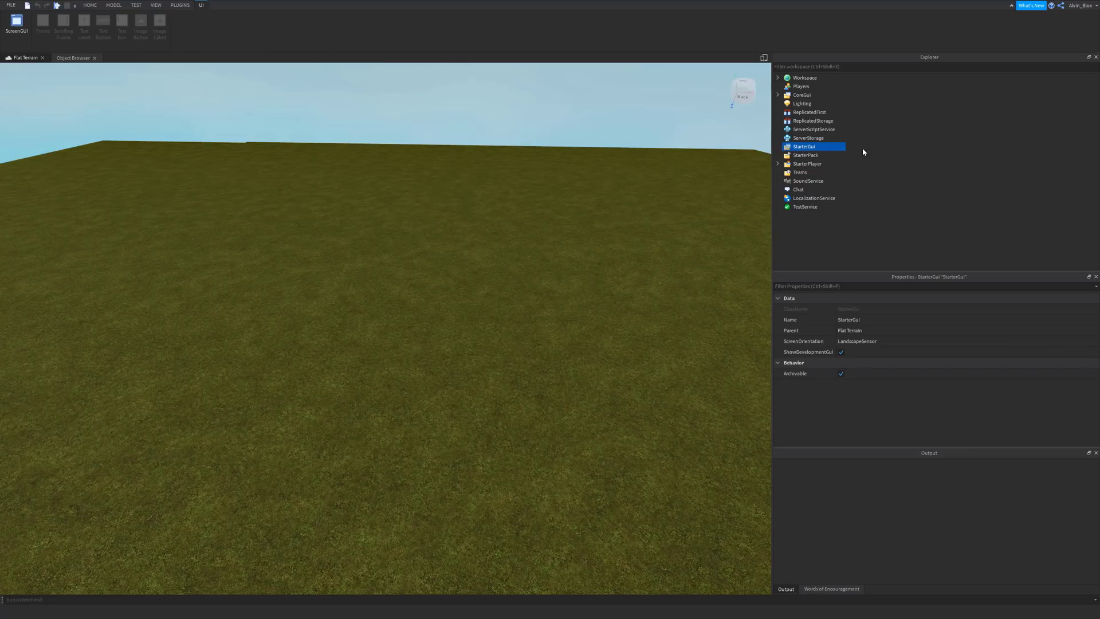
pyautogui.click(821, 147)
pyautogui.click(802, 191)
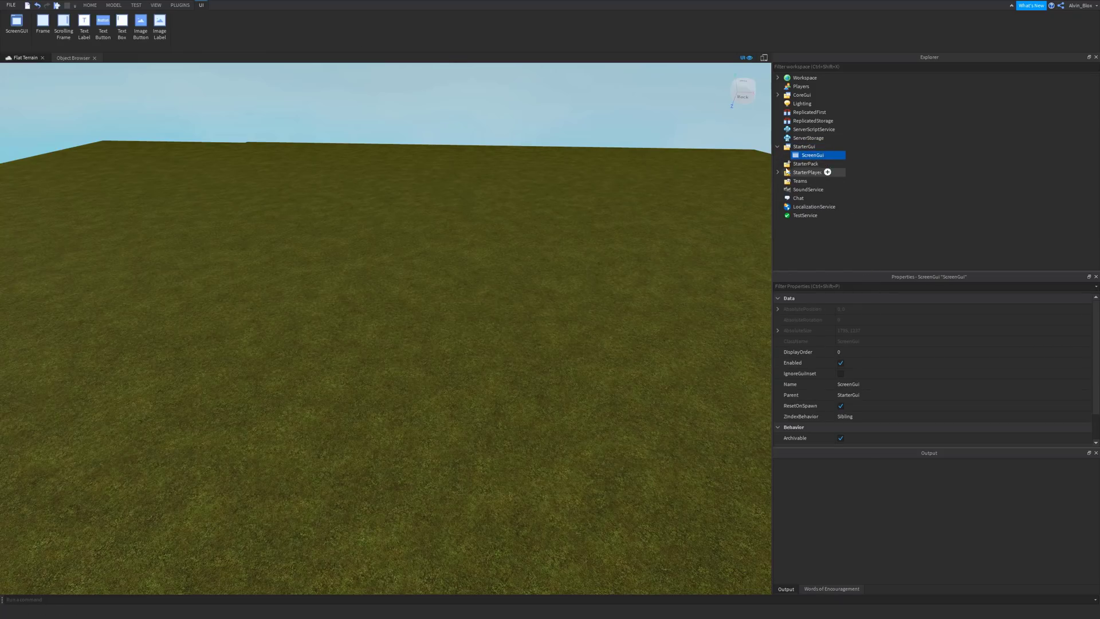
pyautogui.click(880, 384)
pyautogui.write('Test')
pyautogui.press('Return')
# Step: Set the test mode to a Local Server with 2 Players
pyautogui.click(122, 115)
pyautogui.scroll(3, 82, 33)
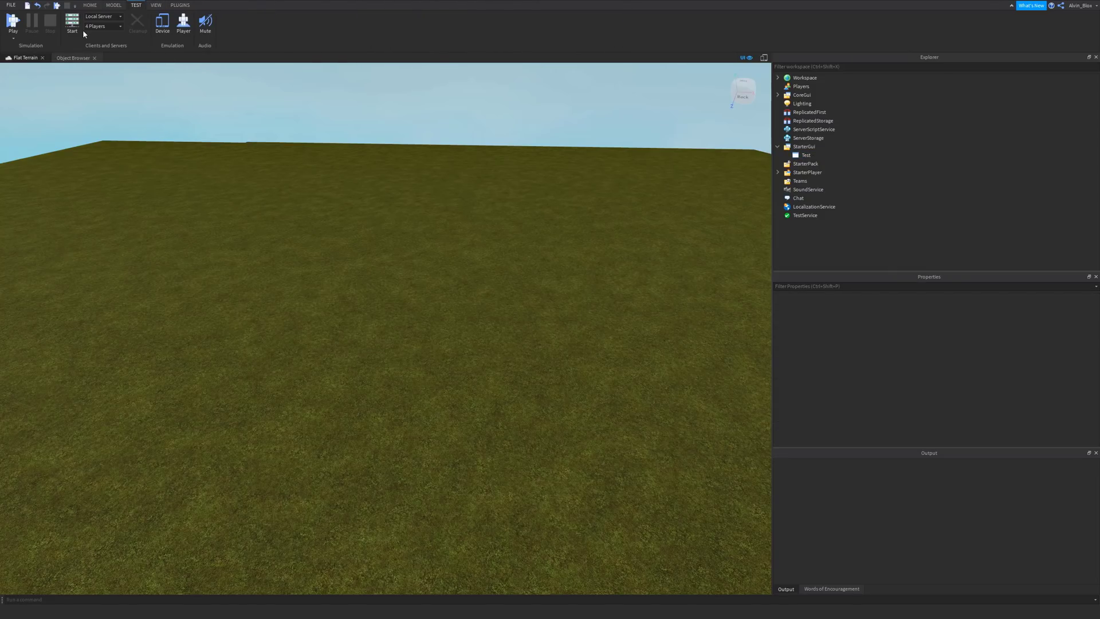
pyautogui.click(104, 26)
pyautogui.click(105, 44)
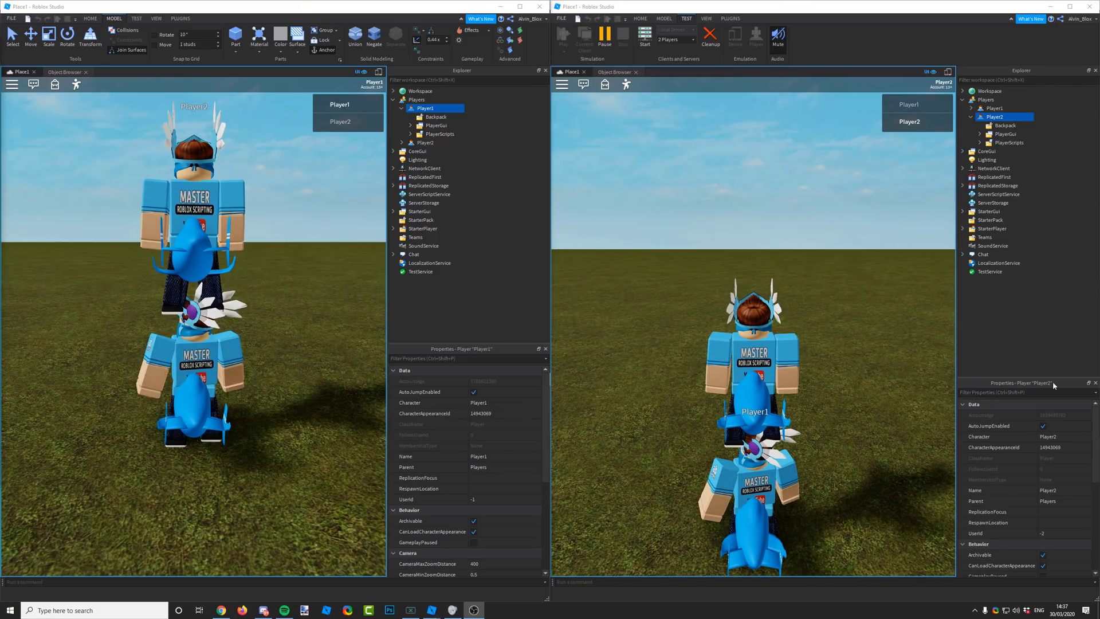
# Step: Walk Player2 away from Player1 and reveal the Test ScreenGui under StarterGui
pyautogui.click(741, 380)
pyautogui.press('d')
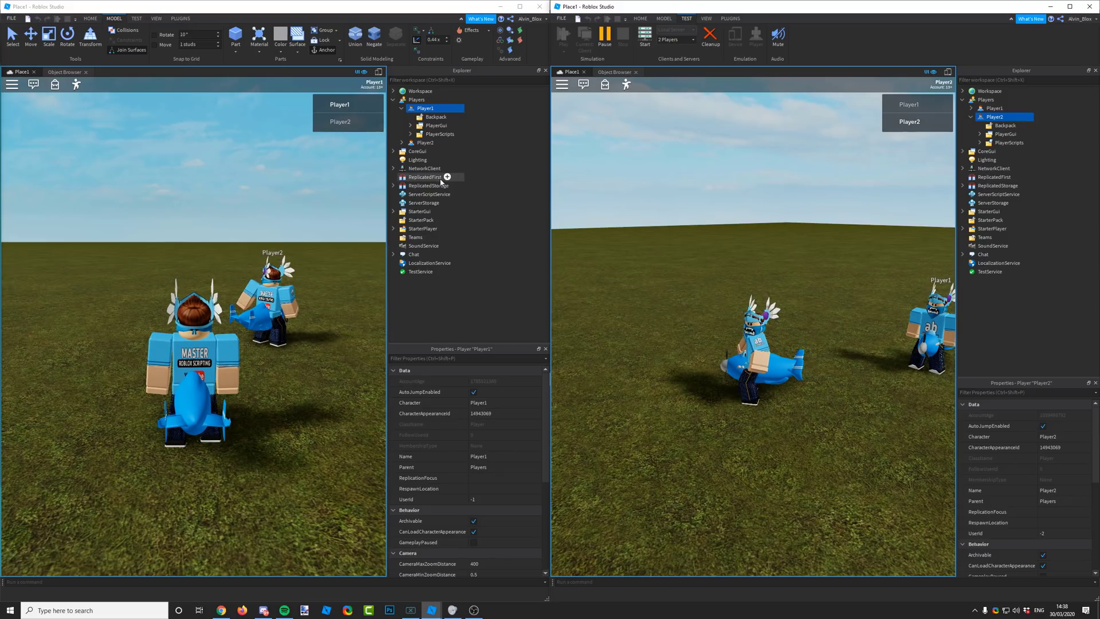
pyautogui.click(406, 214)
pyautogui.hotkey('ctrl', 'shift', 'v')
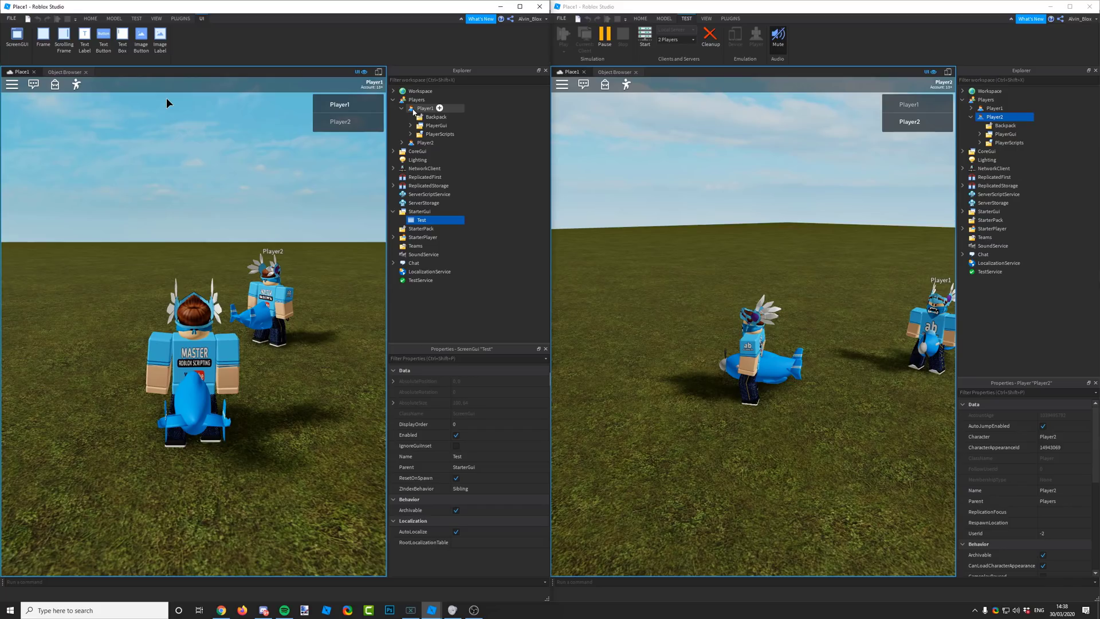
# Step: Expand Player1's PlayerGui and select its own copy of Test
pyautogui.click(415, 110)
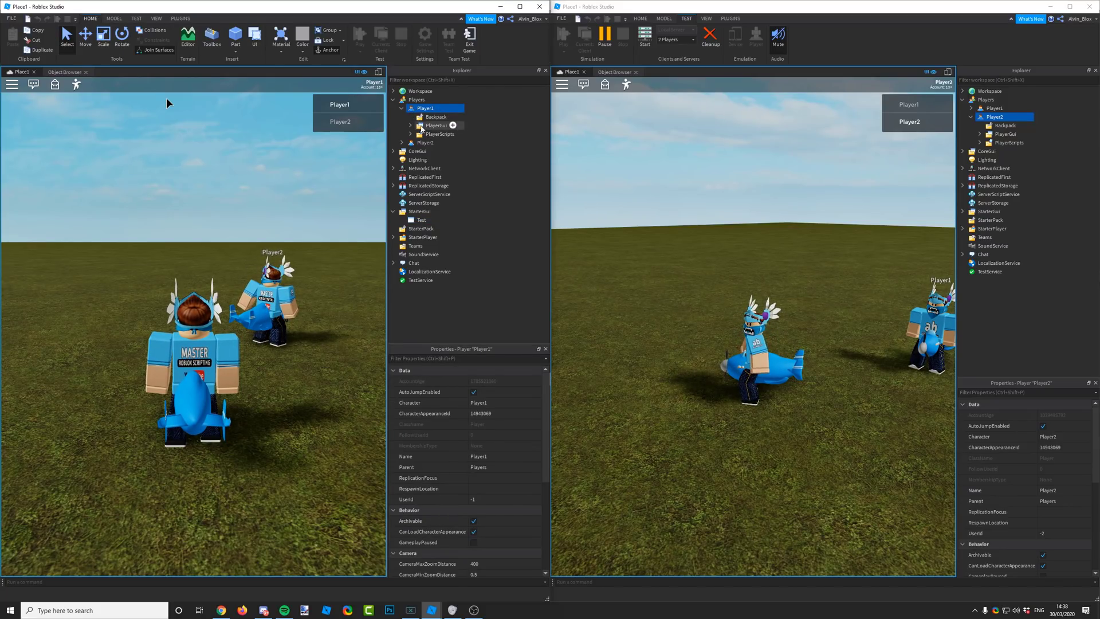
pyautogui.click(411, 126)
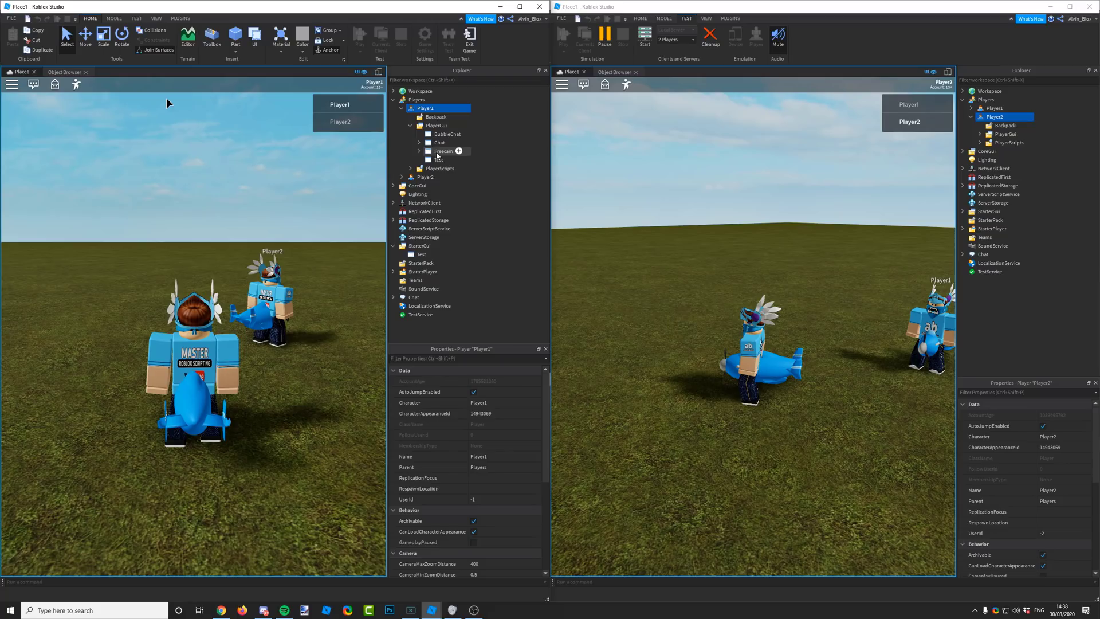
pyautogui.click(439, 160)
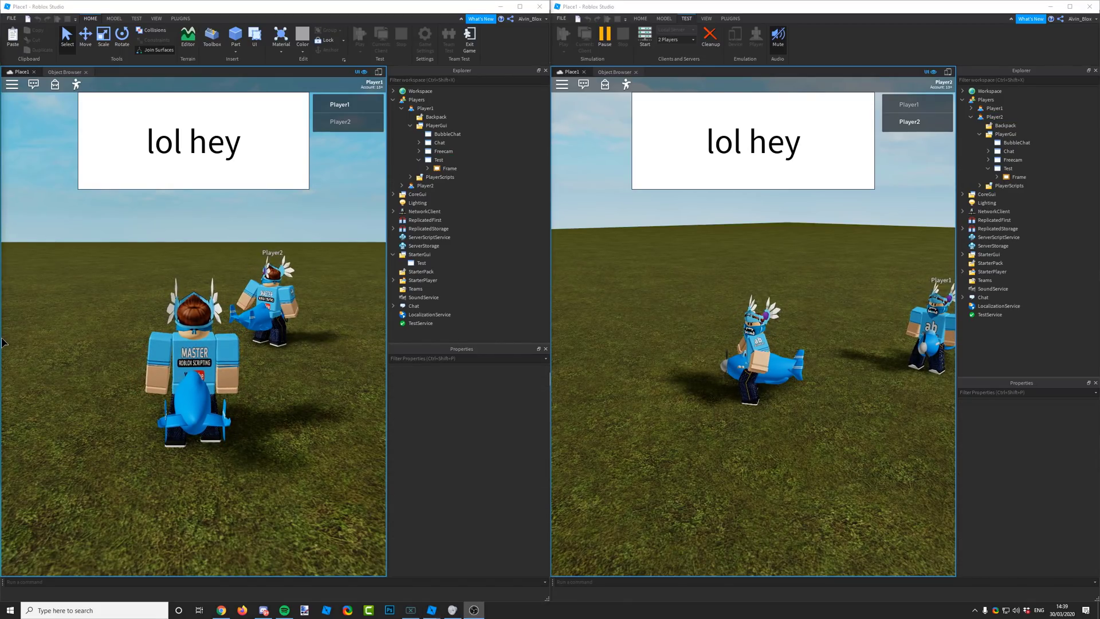
# Step: Paste a Frame into StarterGui's Test, then select Test to view its properties
pyautogui.rightClick(418, 263)
pyautogui.click(444, 289)
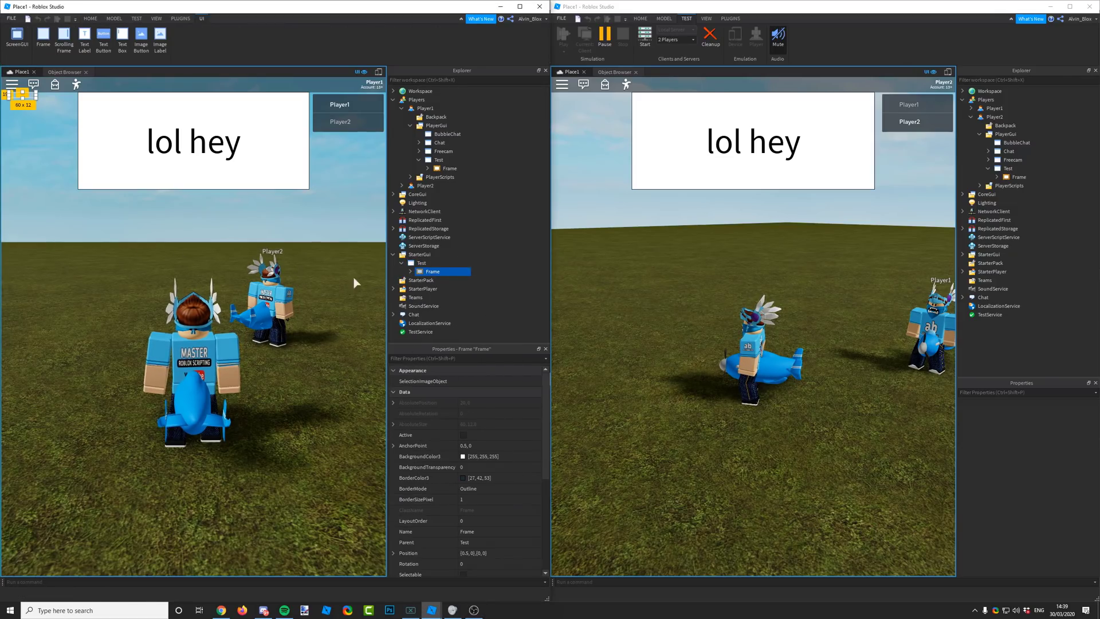
pyautogui.click(509, 272)
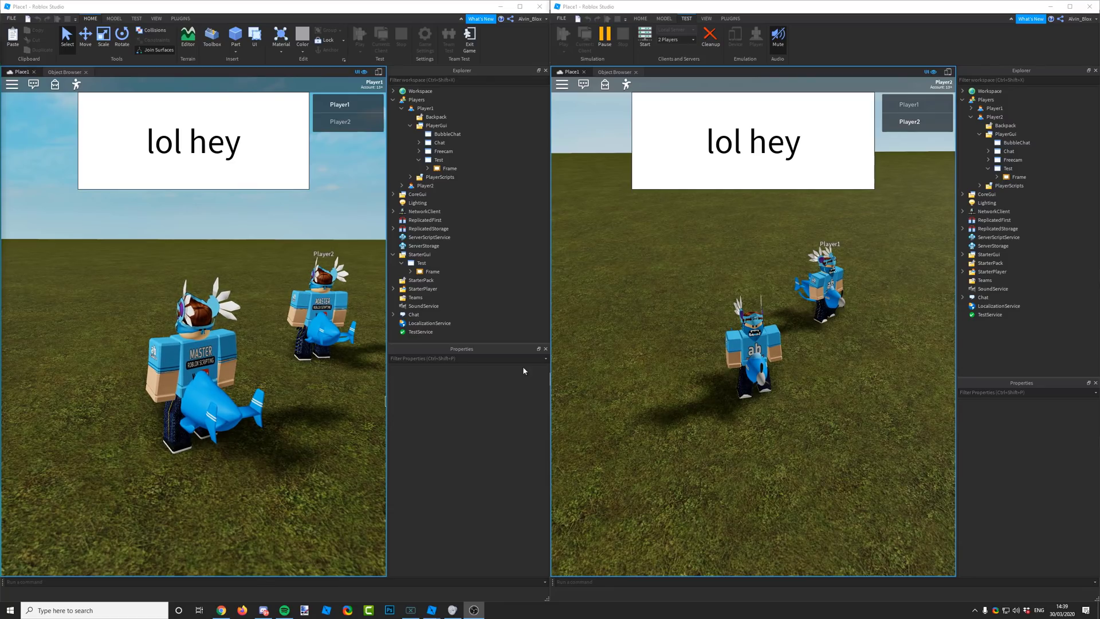
pyautogui.click(413, 263)
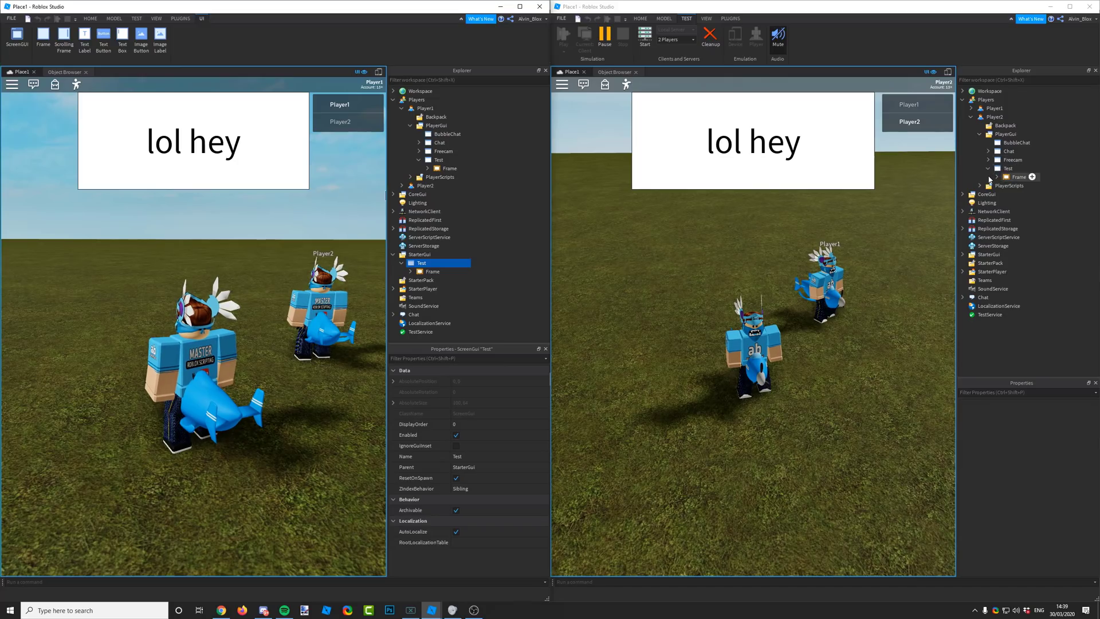
# Step: Set the Text of the TextButton in StarterGui's Test Frame to 'bye'
pyautogui.click(427, 271)
pyautogui.click(410, 271)
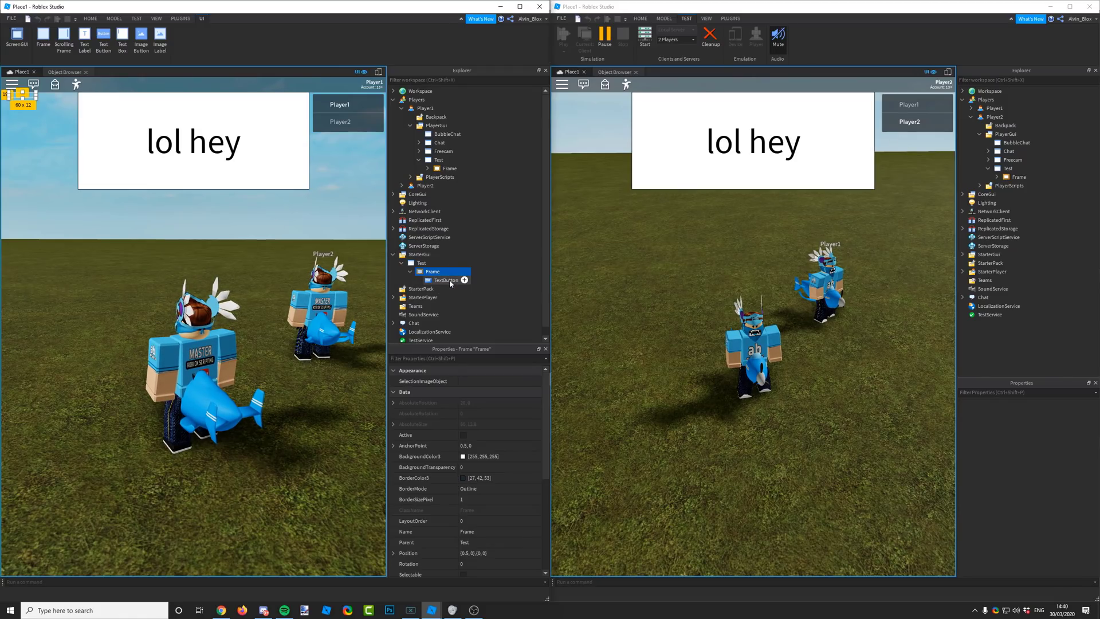
pyautogui.click(444, 280)
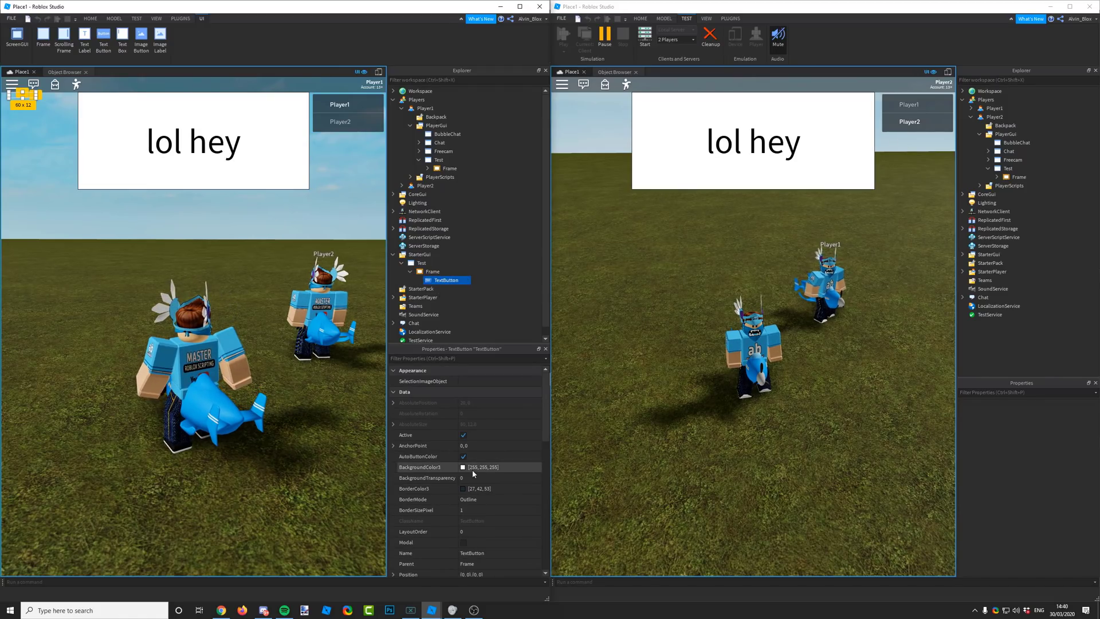
pyautogui.scroll(-10, 483, 470)
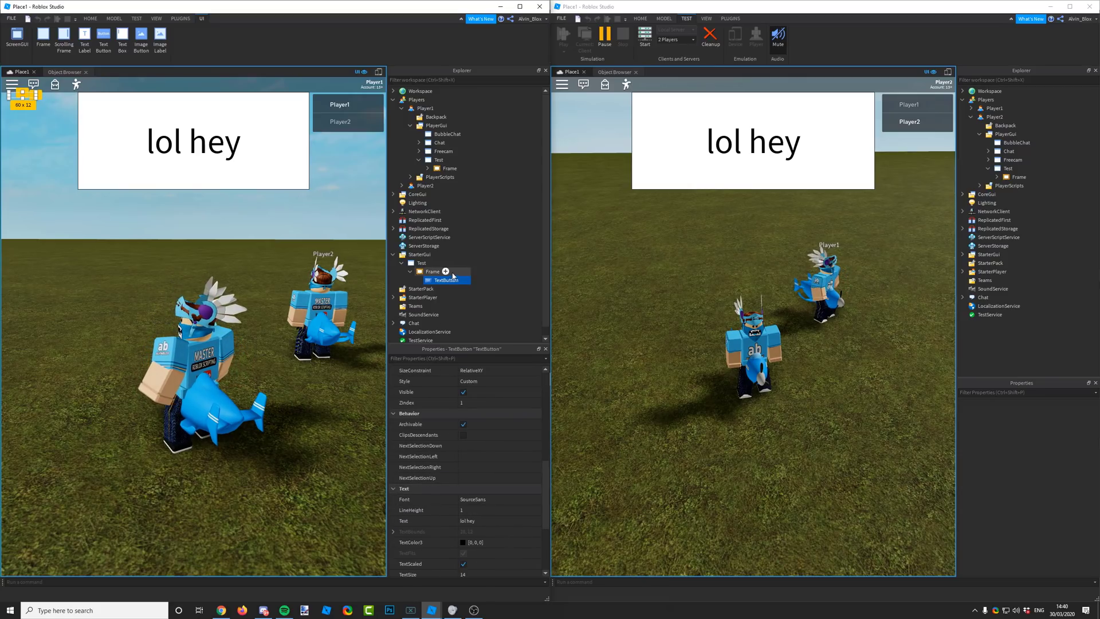
pyautogui.click(465, 520)
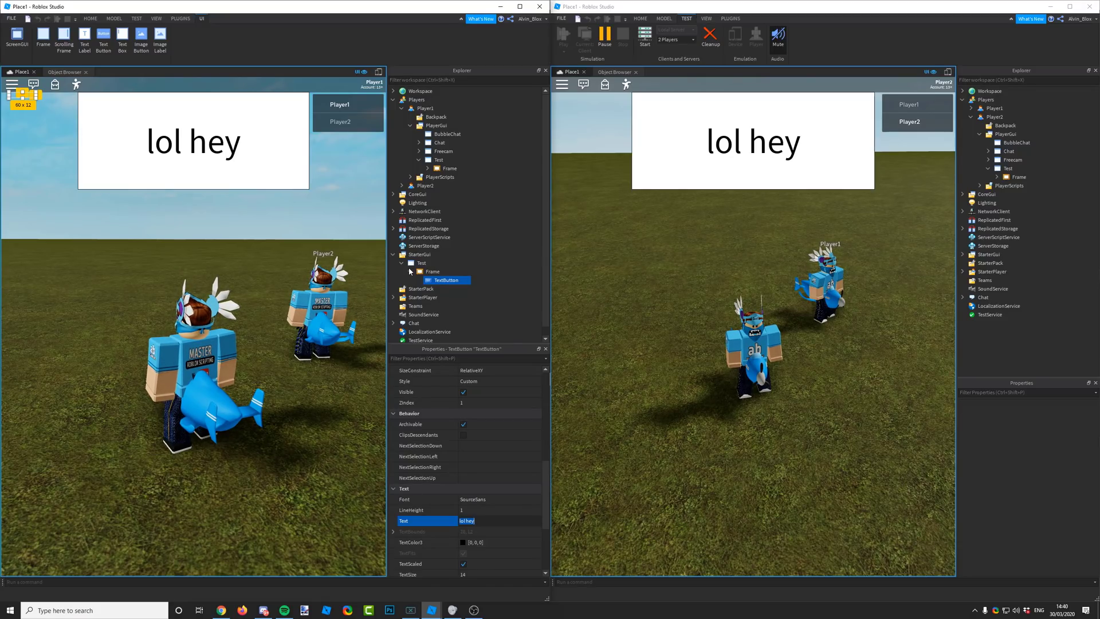
pyautogui.press('Return')
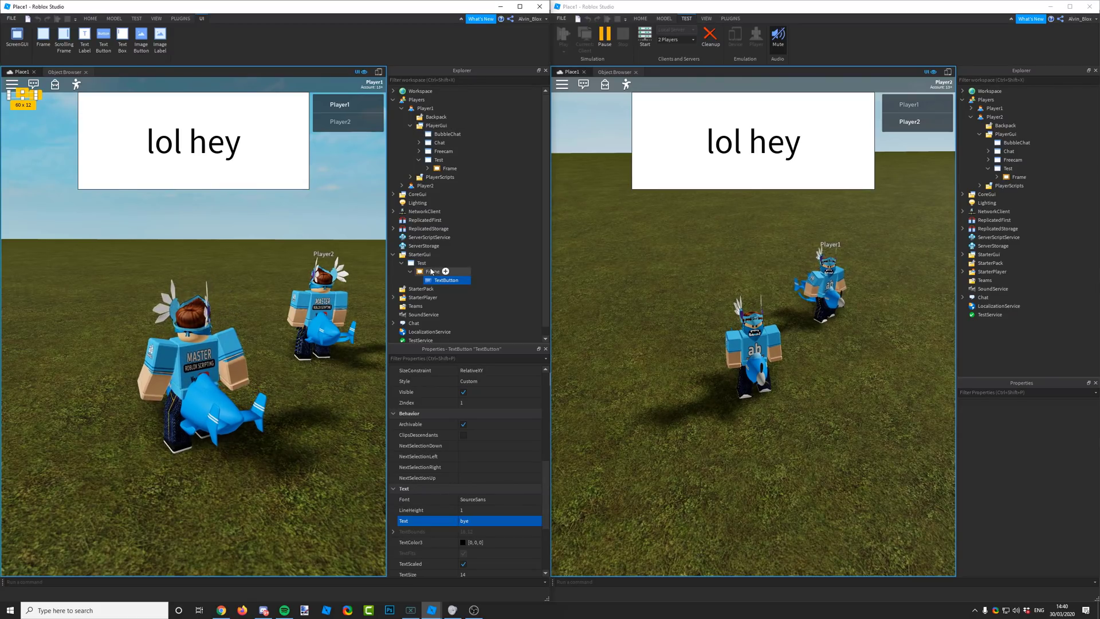
# Step: Set Player1's PlayerGui TextButton Text to 'bye', then select Player1's Test ScreenGui
pyautogui.click(428, 168)
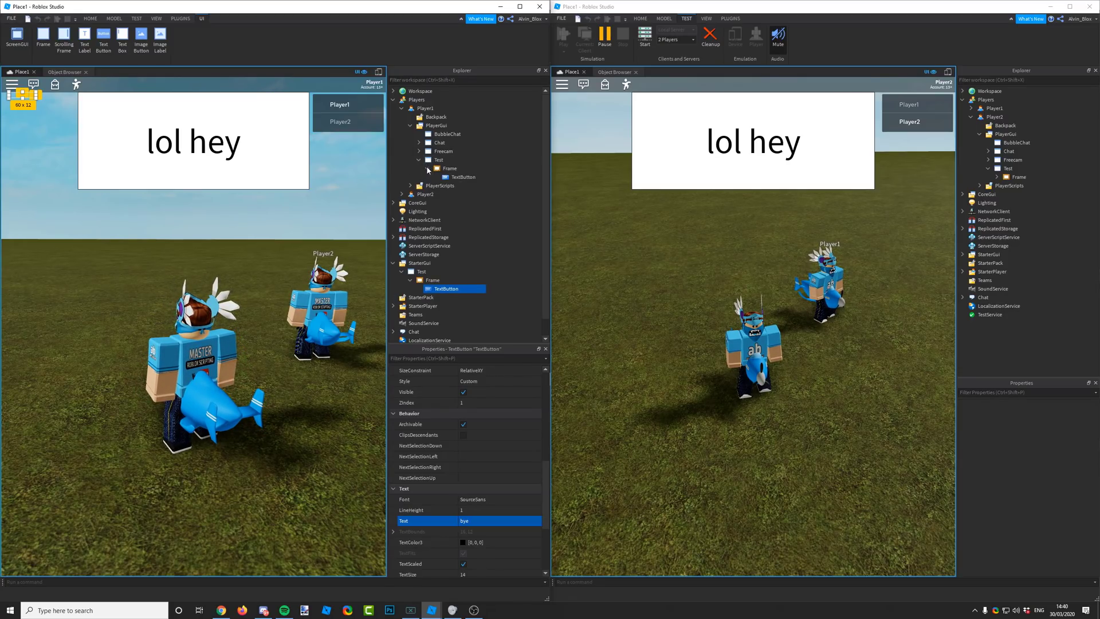
pyautogui.click(463, 177)
pyautogui.scroll(-3, 484, 397)
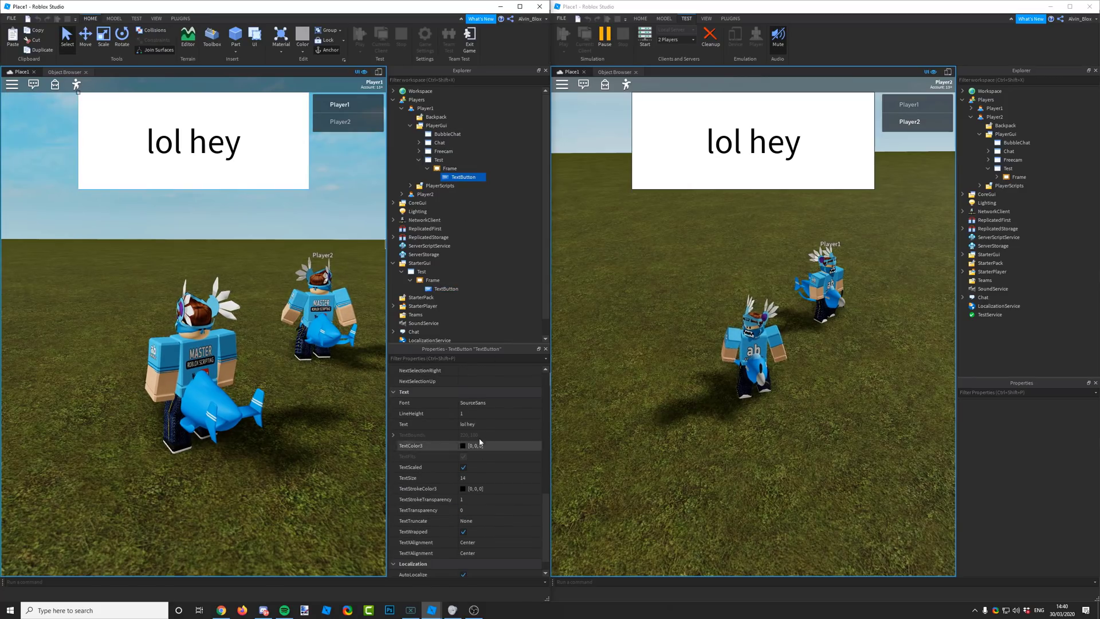
pyautogui.click(467, 424)
pyautogui.write('bye')
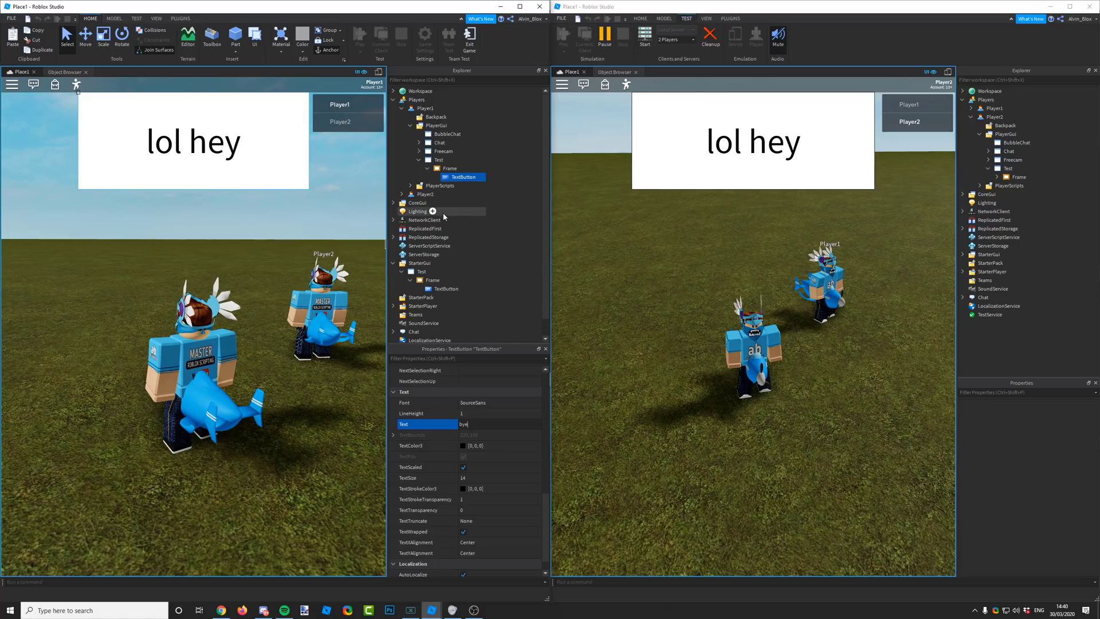
pyautogui.press('Return')
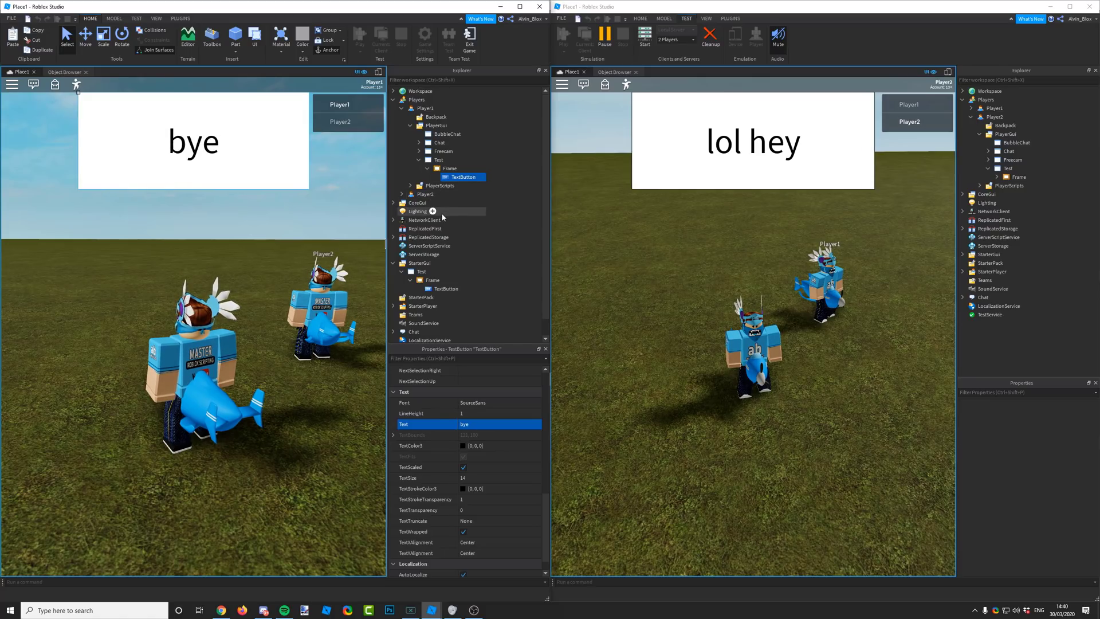
pyautogui.click(432, 163)
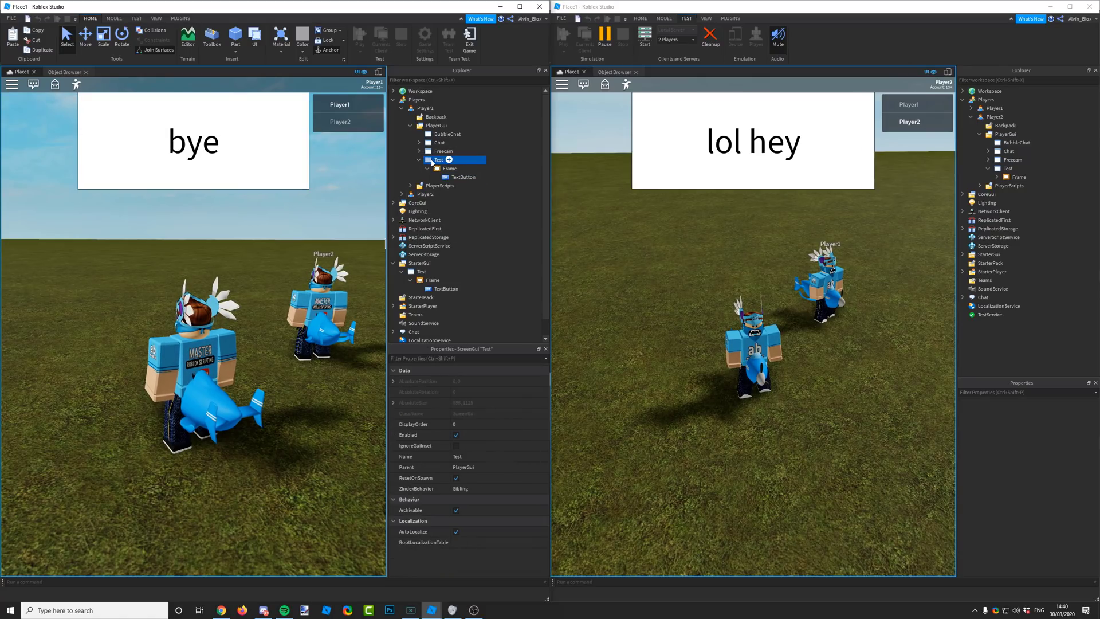
pyautogui.click(413, 276)
pyautogui.rightClick(414, 275)
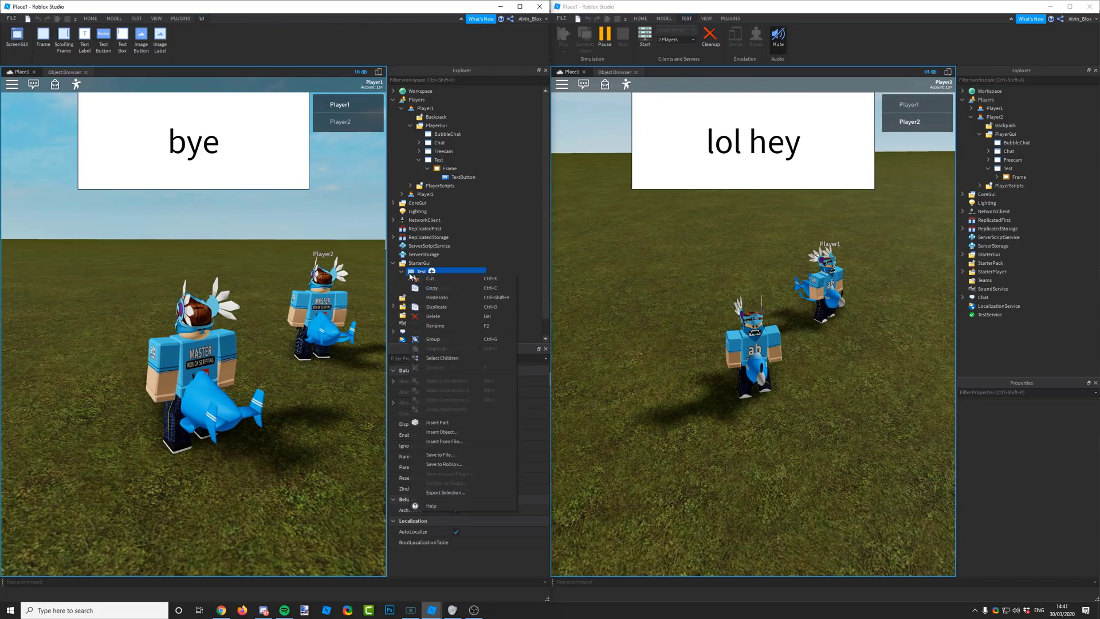
pyautogui.click(422, 288)
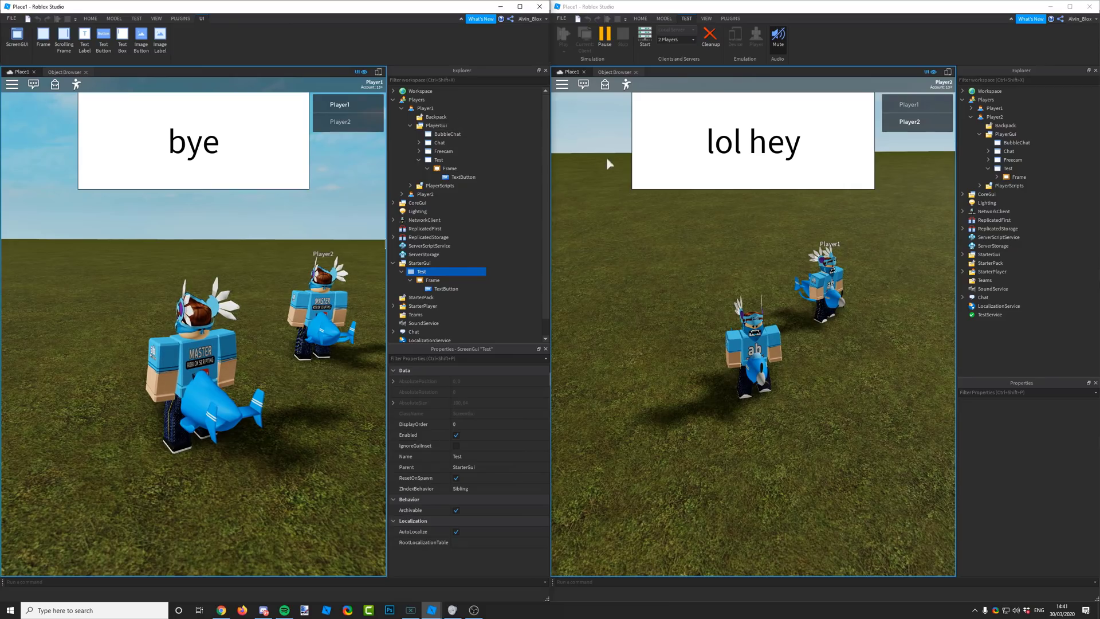
pyautogui.click(455, 177)
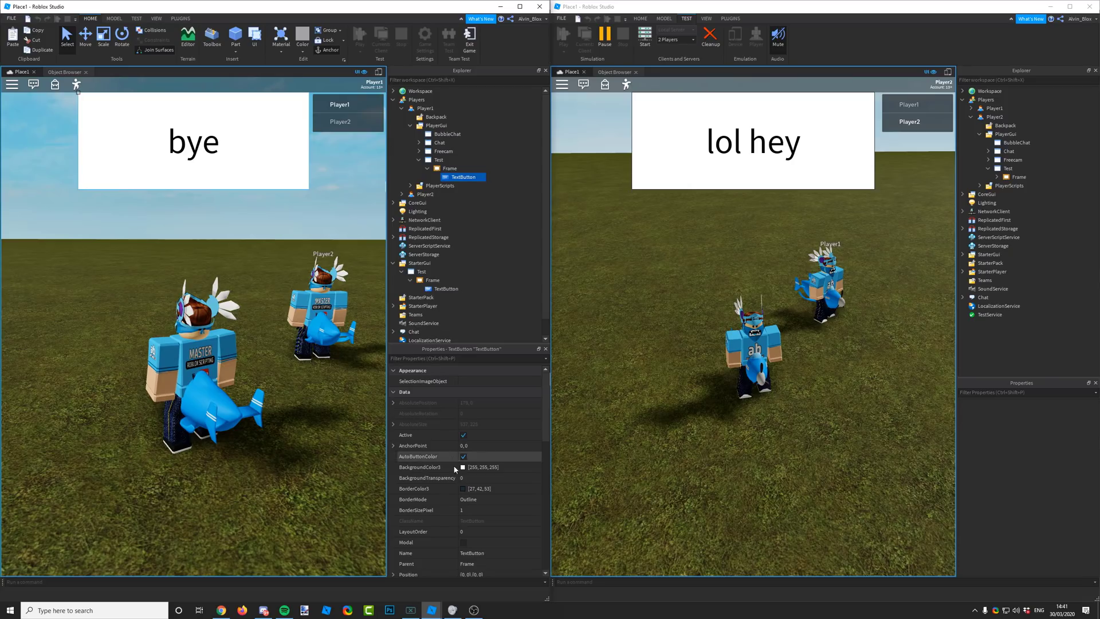
pyautogui.scroll(-5, 456, 476)
pyautogui.scroll(-1, 455, 476)
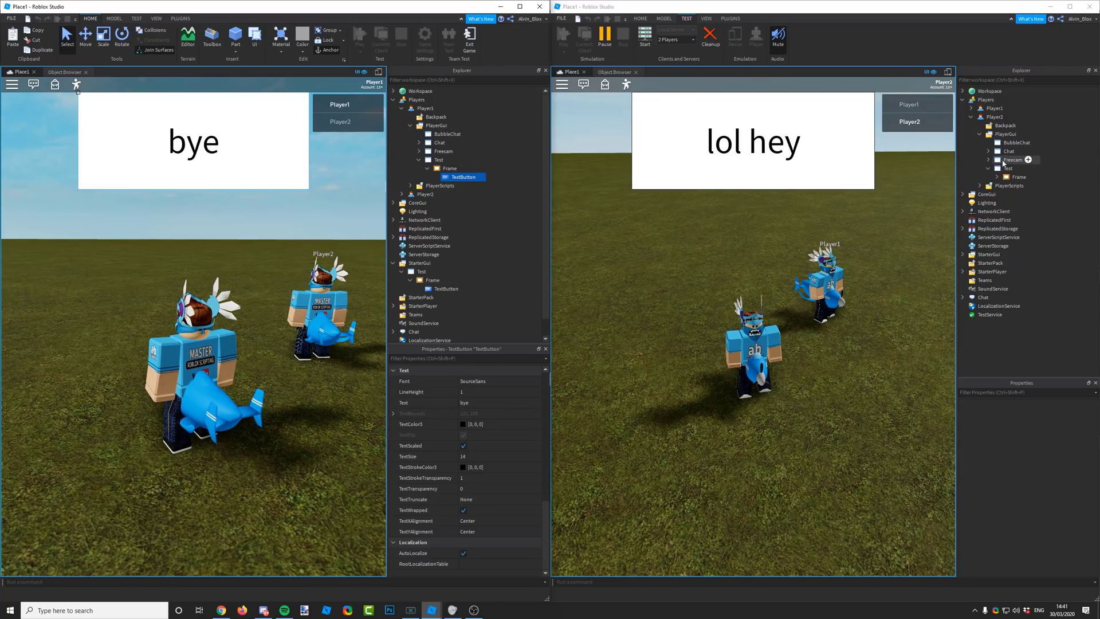
# Step: Set Player2's PlayerGui TextButton Text to 'bye', then select Player2's Test ScreenGui
pyautogui.click(998, 177)
pyautogui.click(1032, 186)
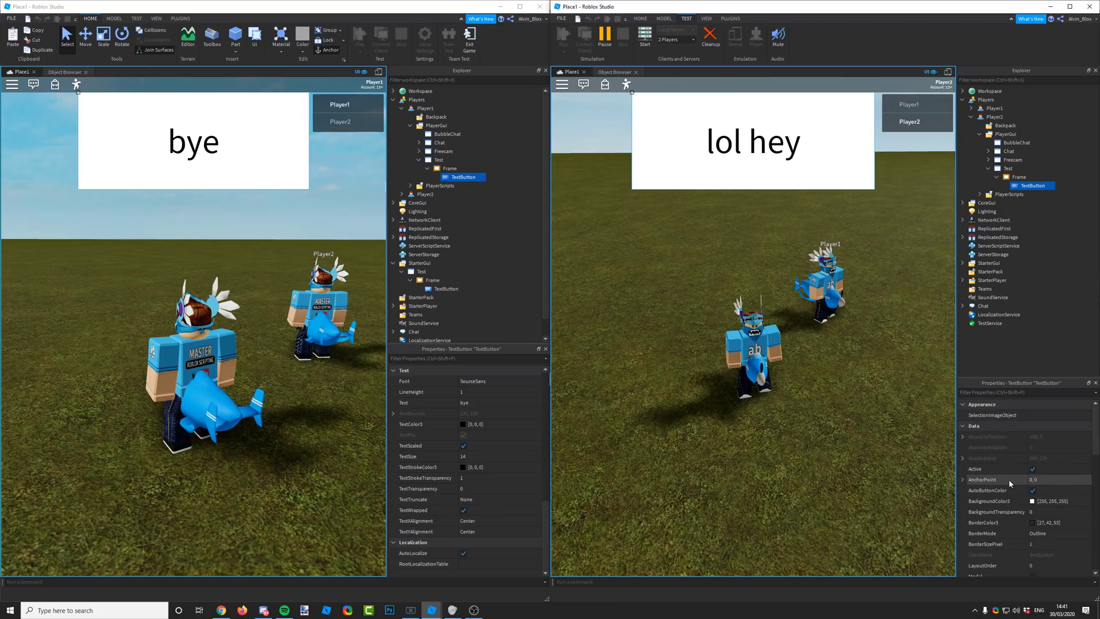
pyautogui.scroll(-5, 1035, 480)
pyautogui.click(1046, 553)
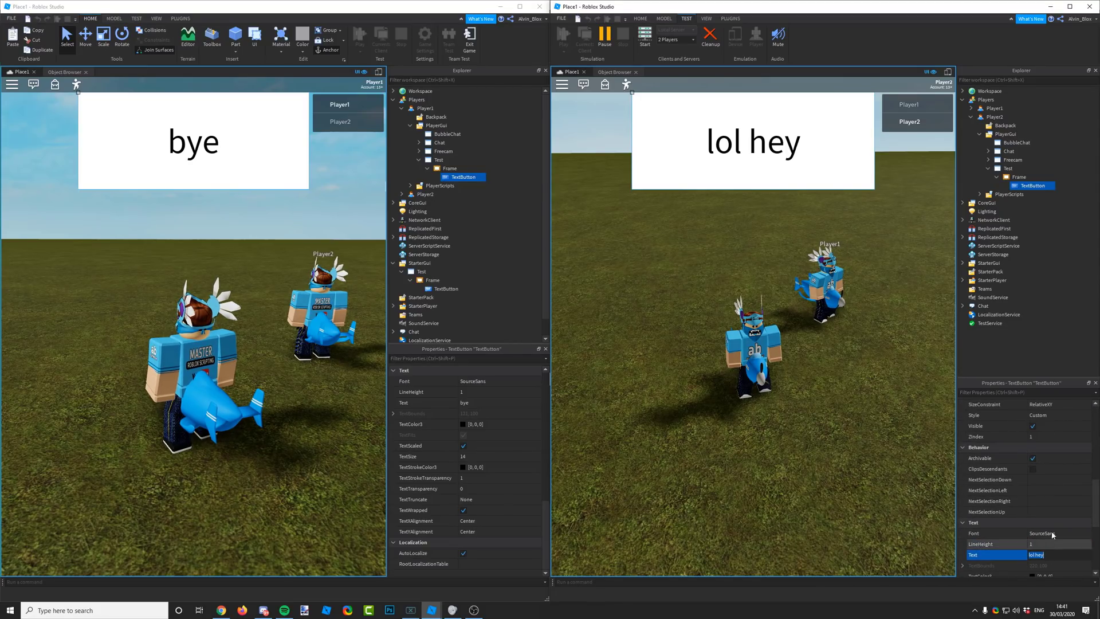
pyautogui.write('bye')
pyautogui.press('Return')
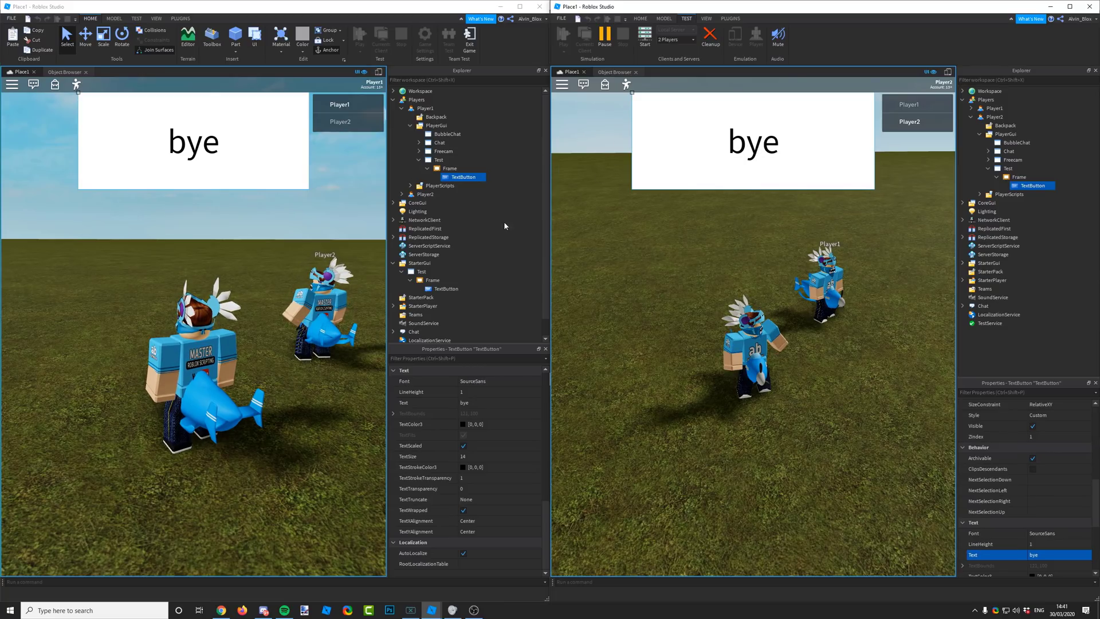
pyautogui.click(1009, 169)
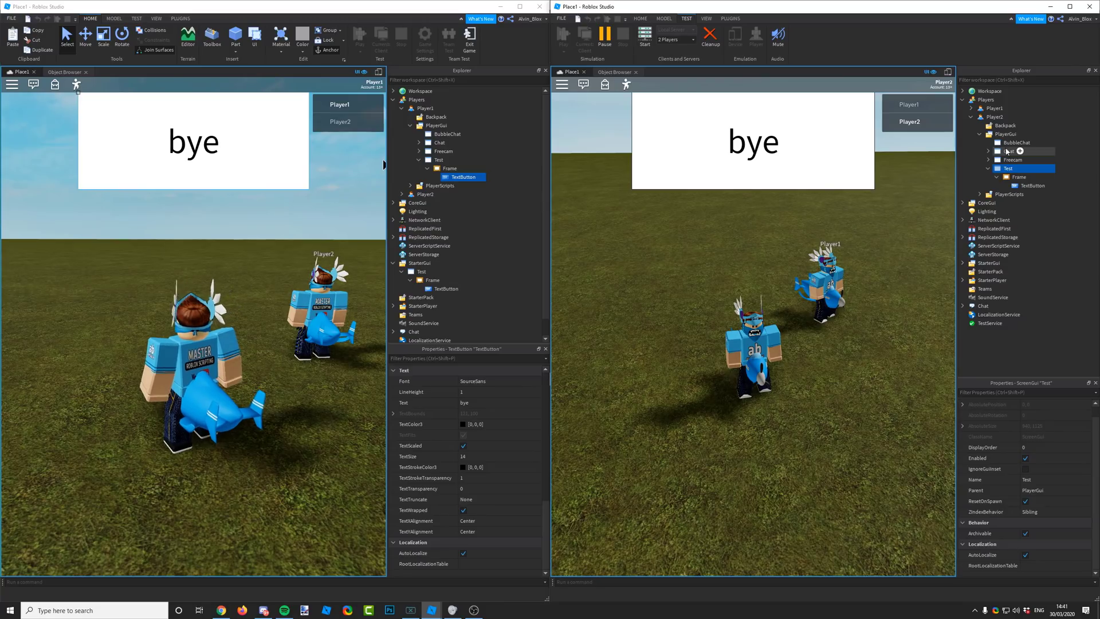
# Step: Select StarterGui's Test ScreenGui together with its Frame and TextButton
pyautogui.click(438, 159)
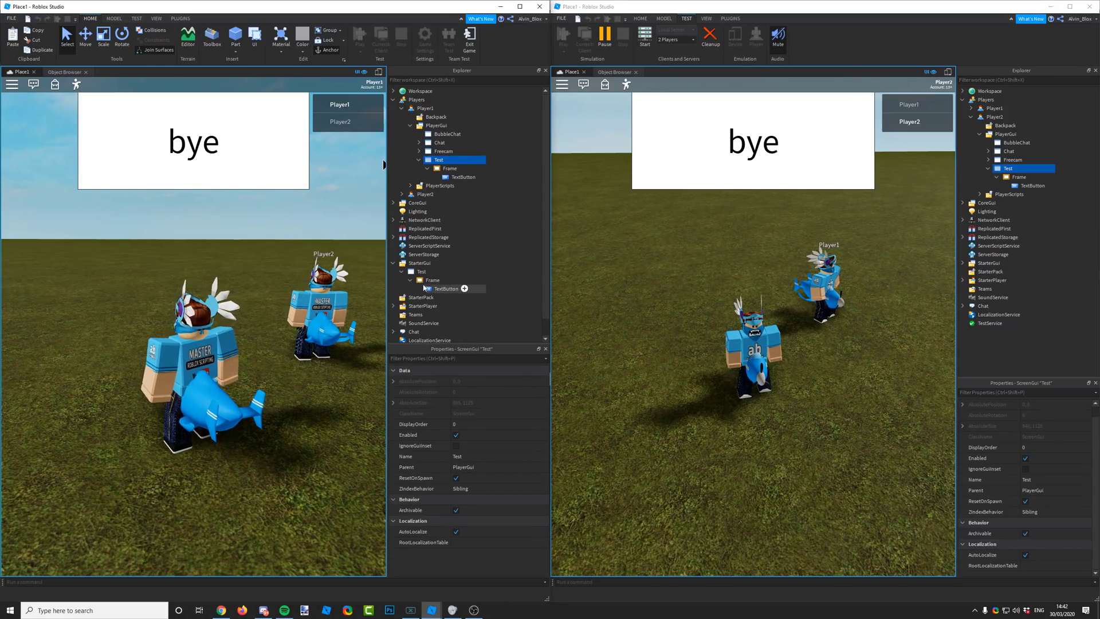
pyautogui.click(411, 272)
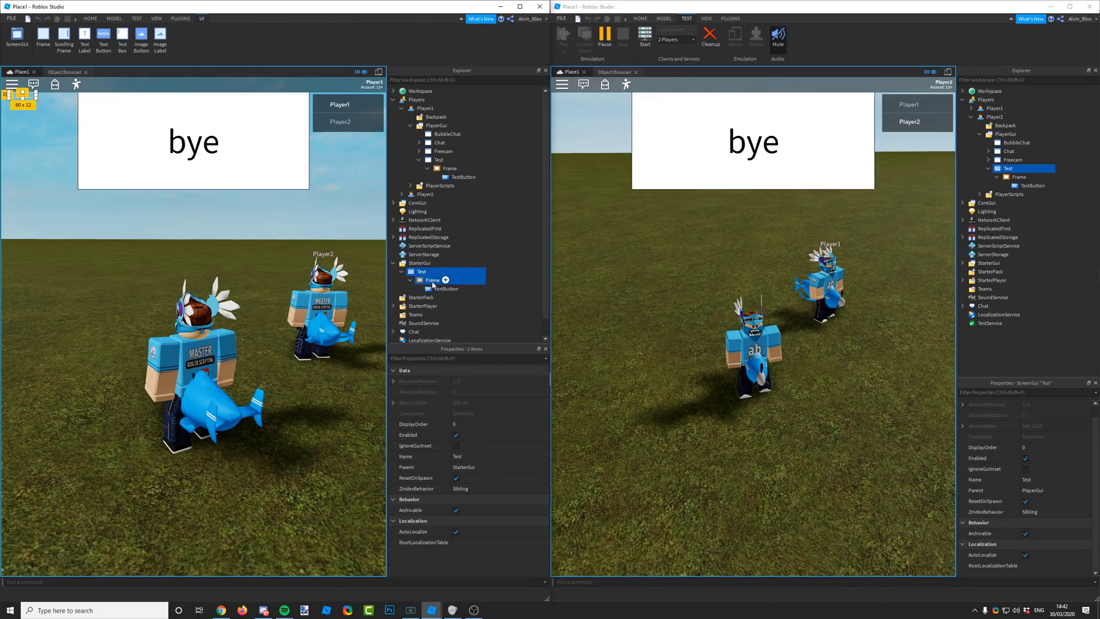
pyautogui.keyDown('shift'); pyautogui.click(447, 289); pyautogui.keyUp('shift')
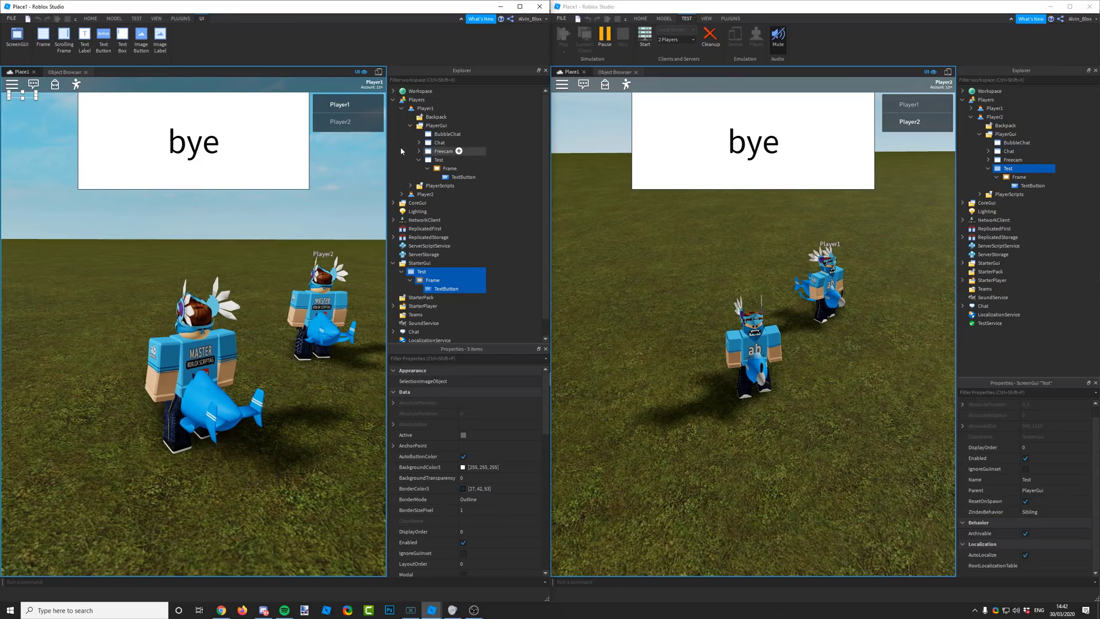
# Step: Select the Test, Frame and TextButton in Player1's and Player2's PlayerGui
pyautogui.keyDown('ctrl'); pyautogui.click(439, 160); pyautogui.keyUp('ctrl')
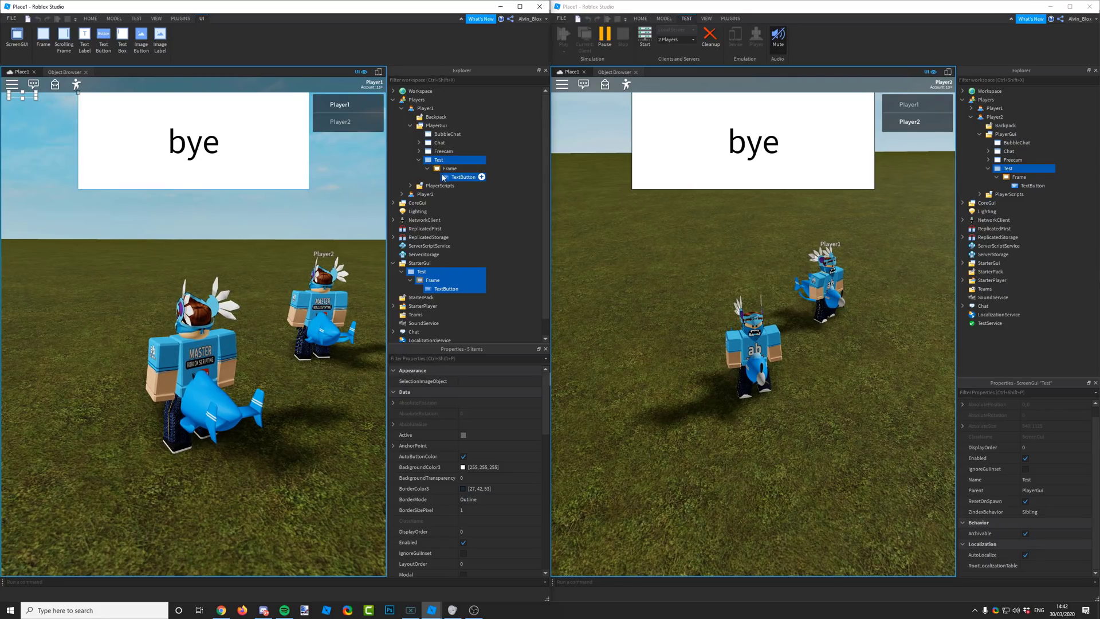
pyautogui.keyDown('ctrl'); pyautogui.click(450, 169); pyautogui.keyUp('ctrl')
pyautogui.keyDown('ctrl'); pyautogui.click(464, 177); pyautogui.keyUp('ctrl')
pyautogui.keyDown('ctrl'); pyautogui.click(1019, 177); pyautogui.keyUp('ctrl')
pyautogui.keyDown('ctrl'); pyautogui.click(1009, 194); pyautogui.keyUp('ctrl')
pyautogui.keyDown('ctrl'); pyautogui.click(1032, 186); pyautogui.keyUp('ctrl')
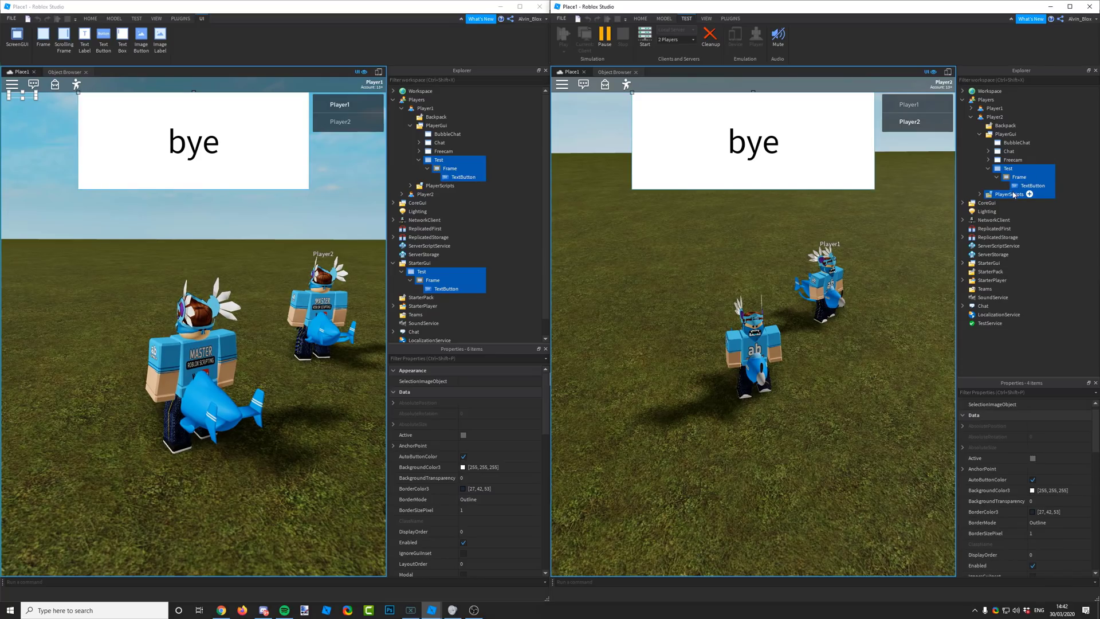
pyautogui.keyDown('ctrl'); pyautogui.click(1008, 194); pyautogui.keyUp('ctrl')
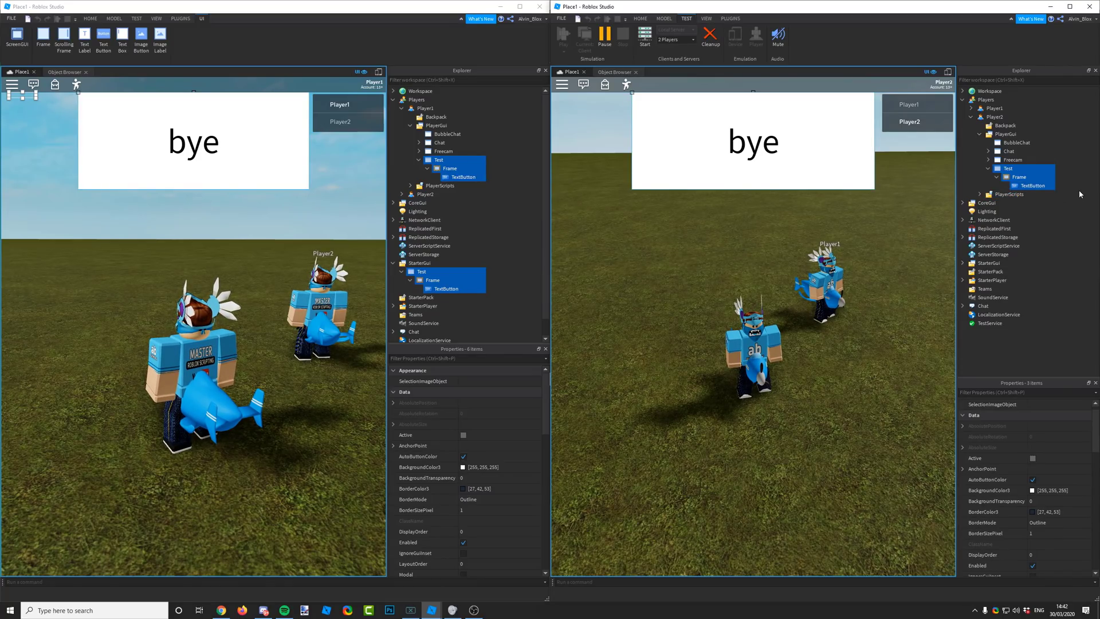
# Step: In Player1's client, select Player1 and collapse its PlayerGui contents
pyautogui.click(498, 174)
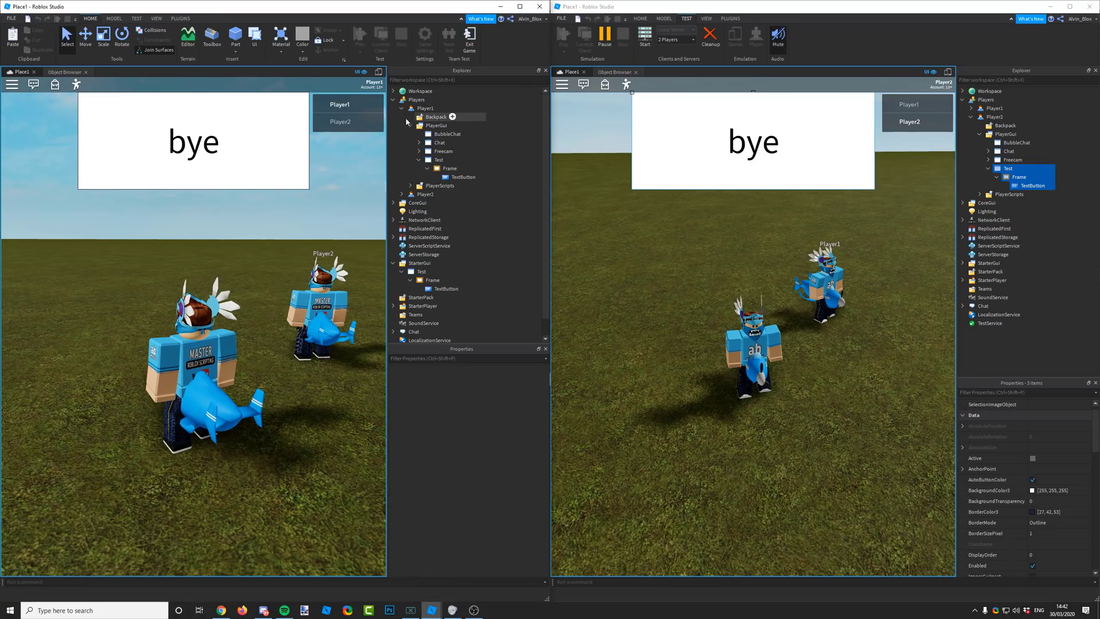
pyautogui.click(424, 108)
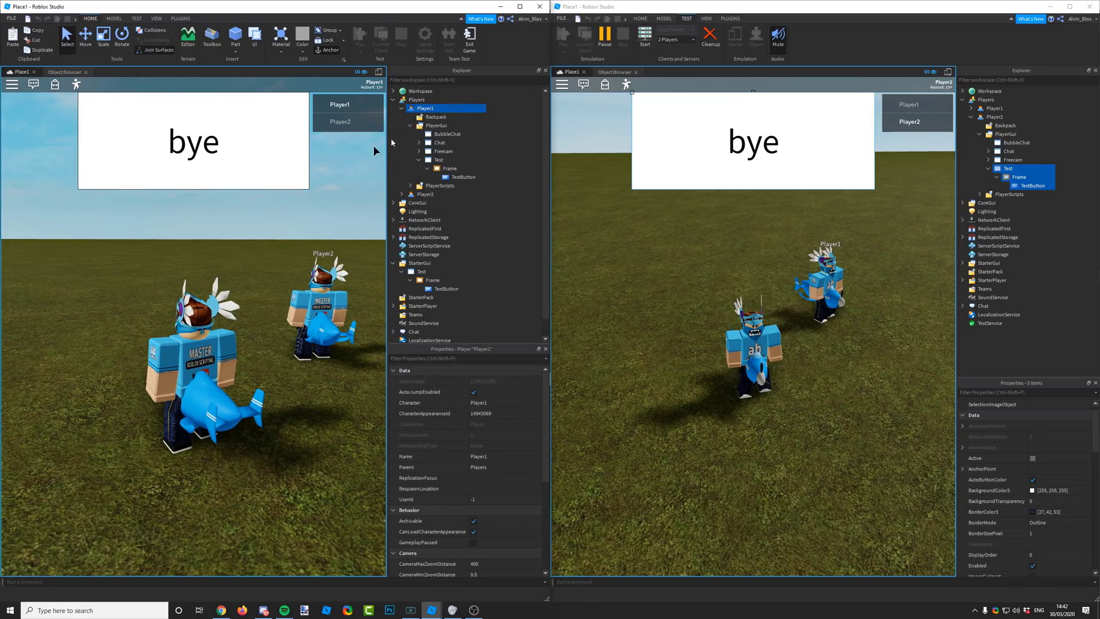
pyautogui.click(411, 126)
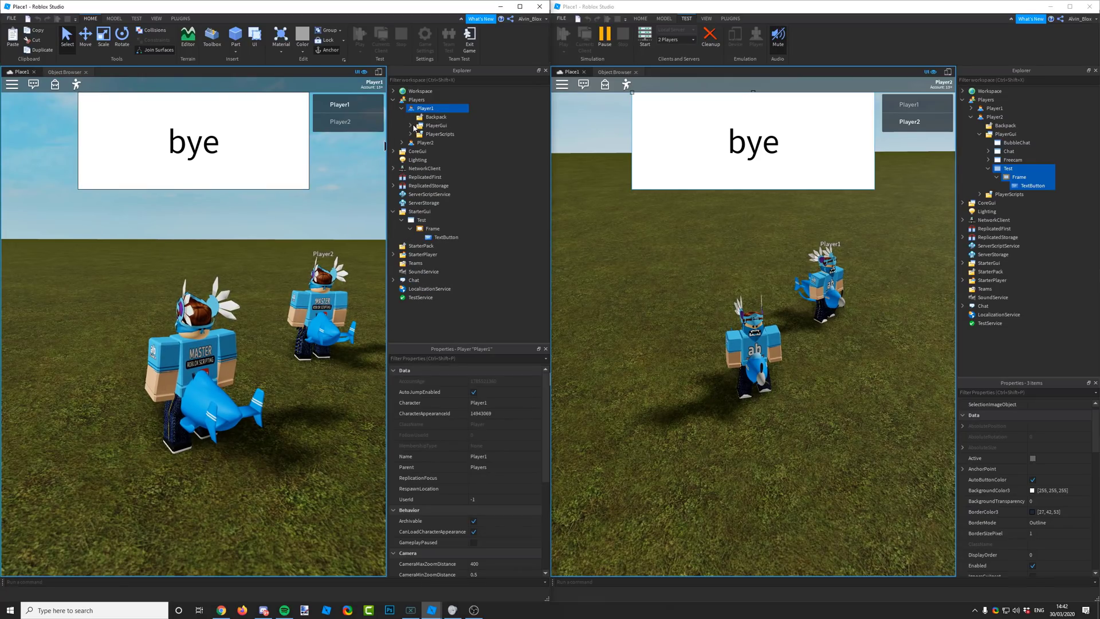
# Step: Expand Player2 to show it holds only Backpack and StarterGear, select both, then clear the selection
pyautogui.click(402, 143)
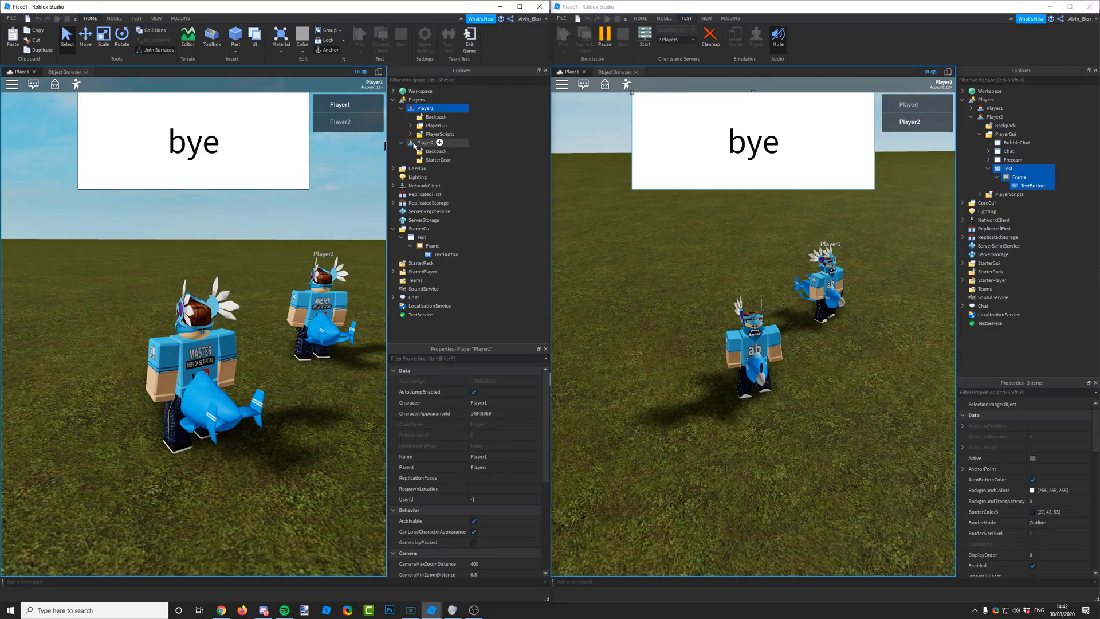
pyautogui.click(424, 143)
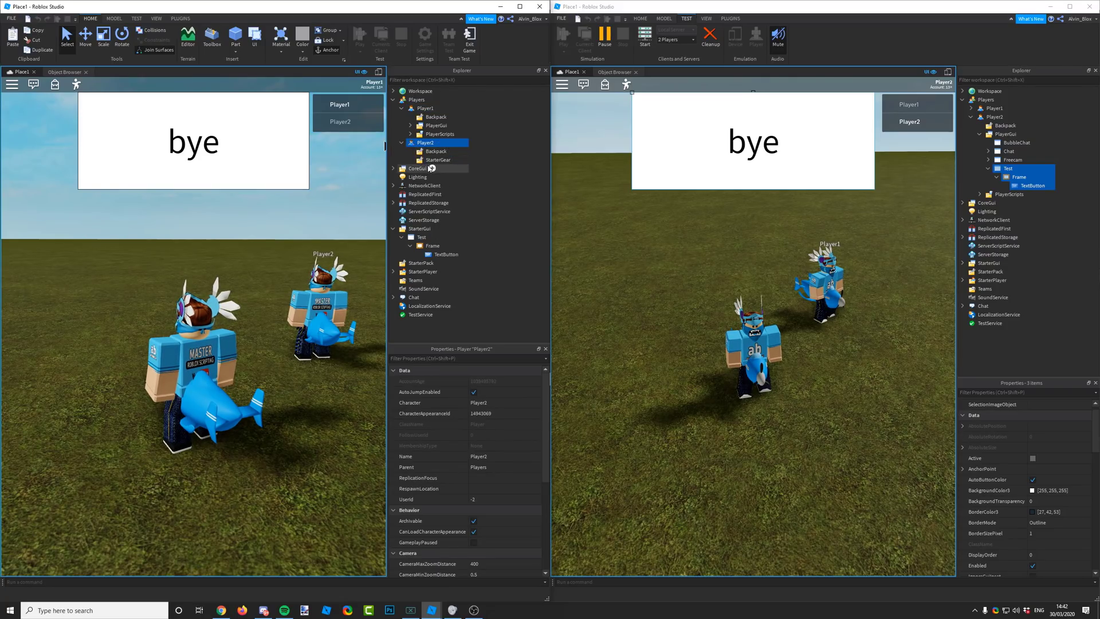
pyautogui.click(439, 159)
pyautogui.keyDown('shift'); pyautogui.click(436, 151); pyautogui.keyUp('shift')
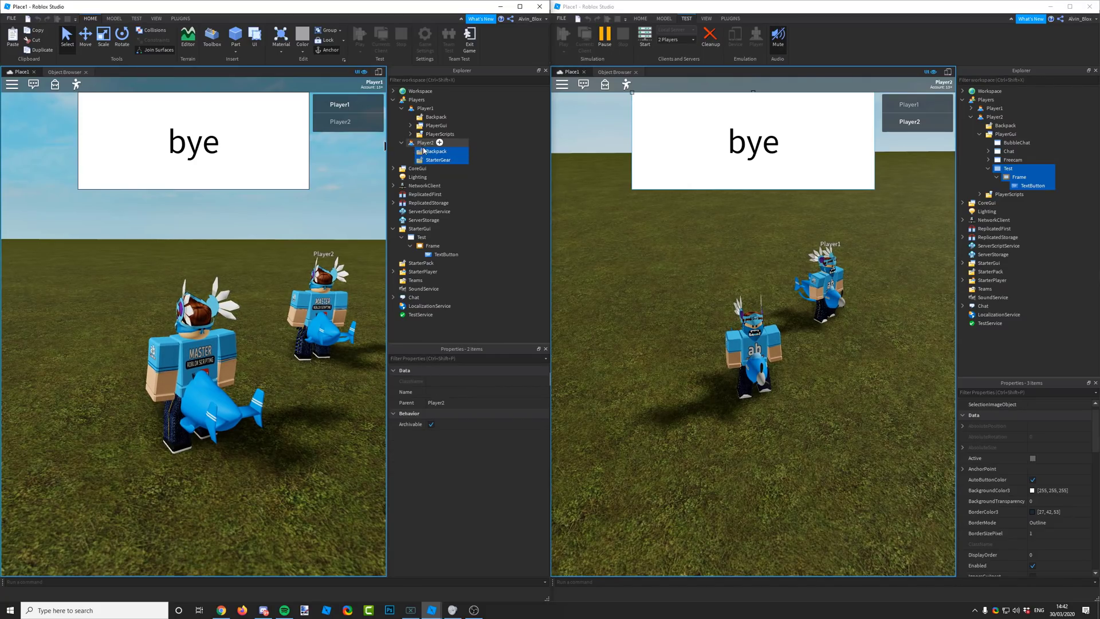
pyautogui.moveTo(427, 154); pyautogui.dragTo(420, 115)
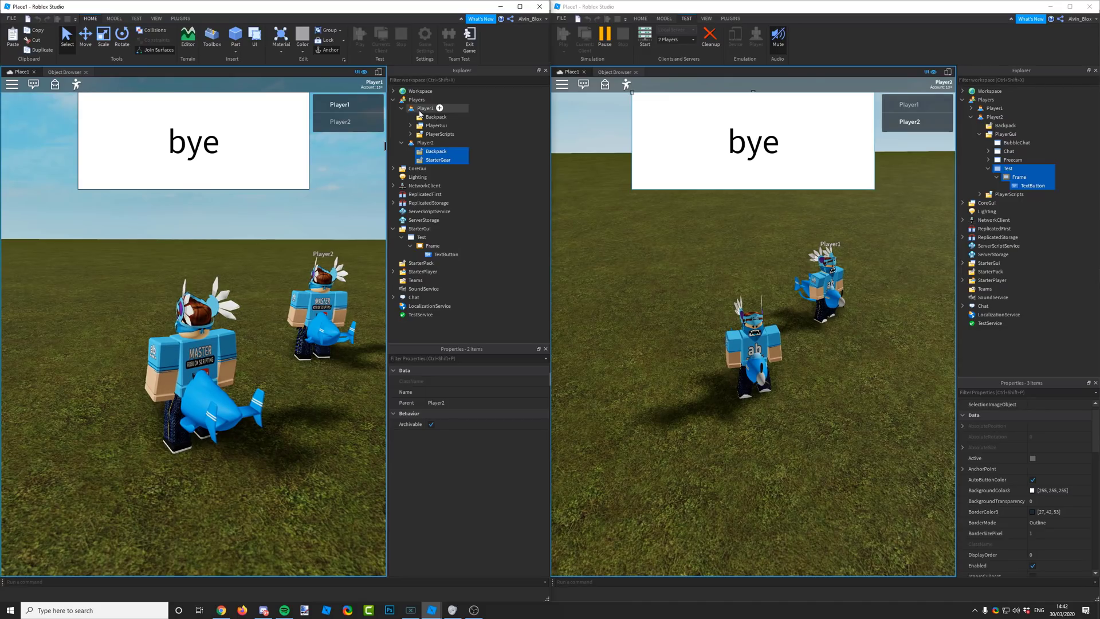
pyautogui.click(503, 152)
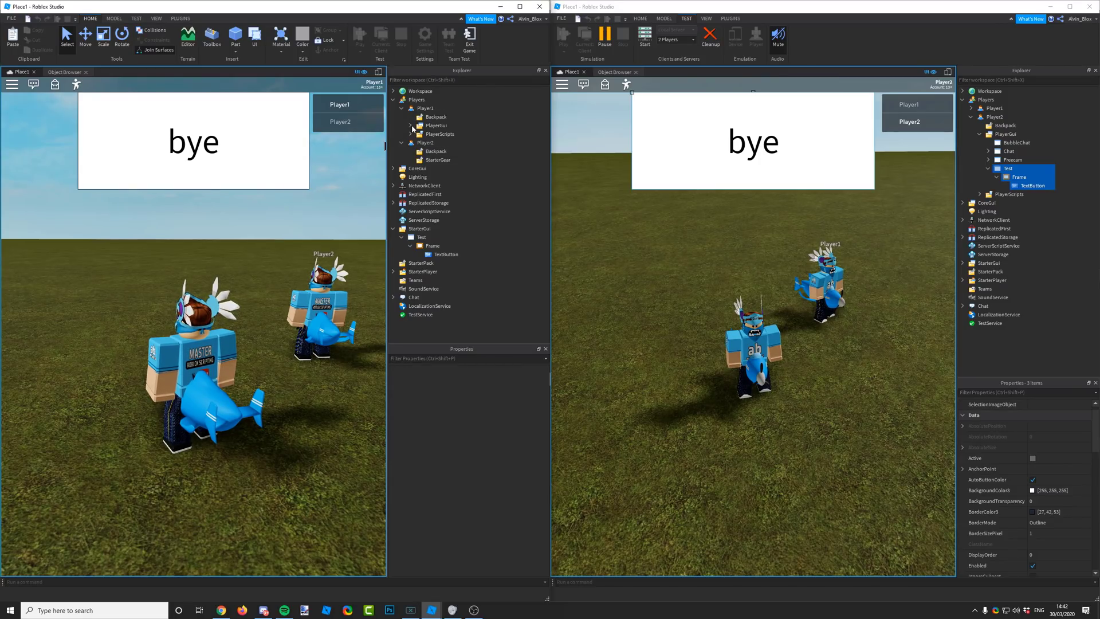
# Step: In Player2's client, view PlayerGui holding Test and expand Player1, then turn the character to face the camera
pyautogui.click(1079, 164)
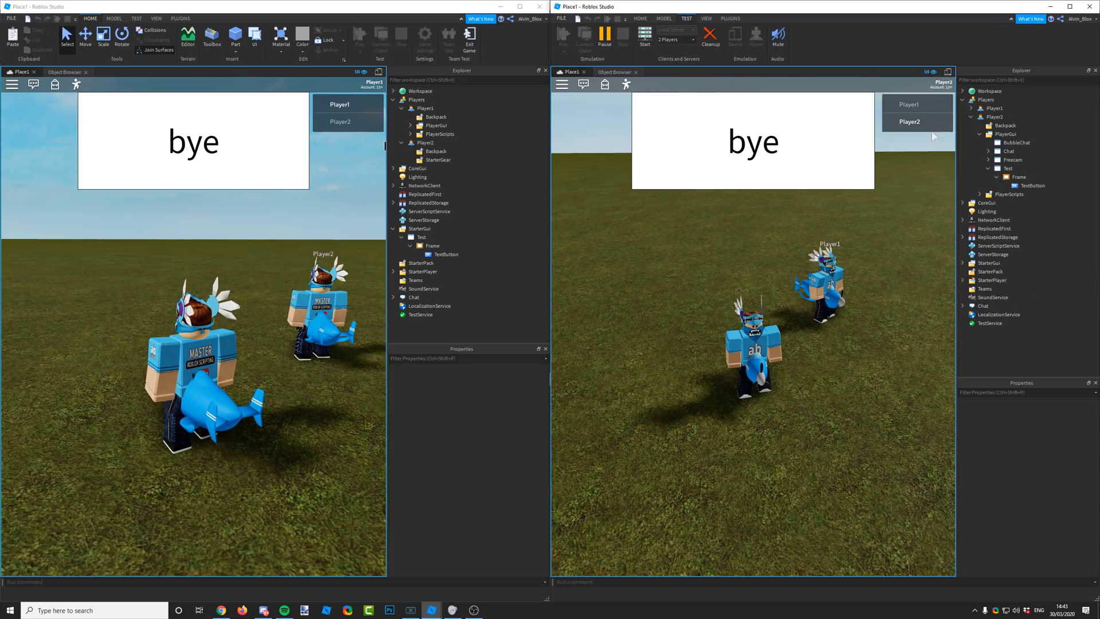
pyautogui.click(993, 117)
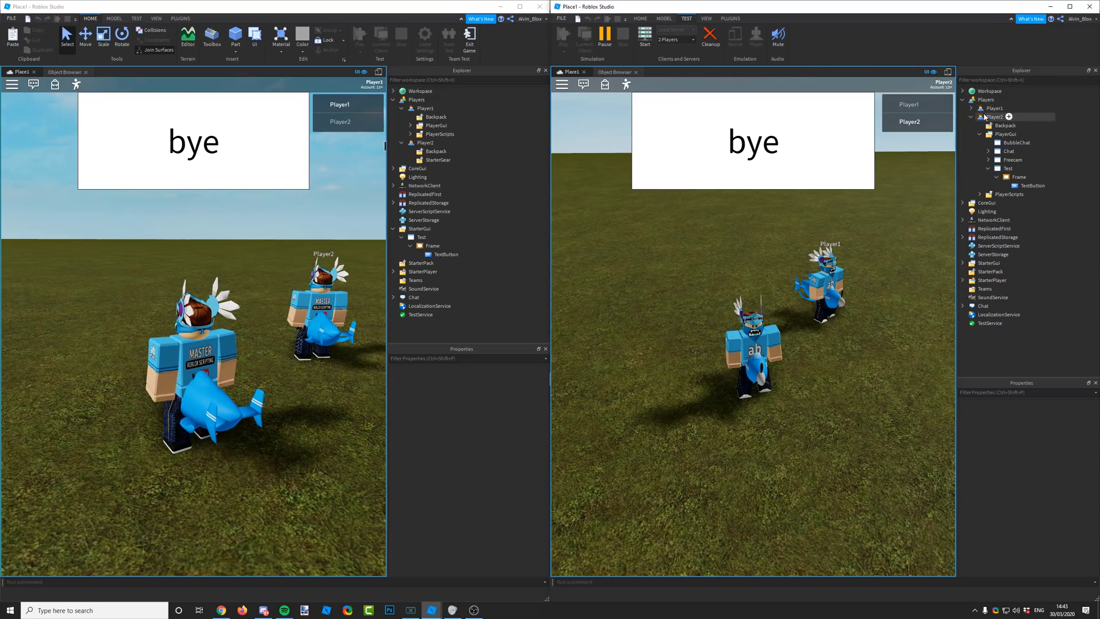
pyautogui.click(1004, 134)
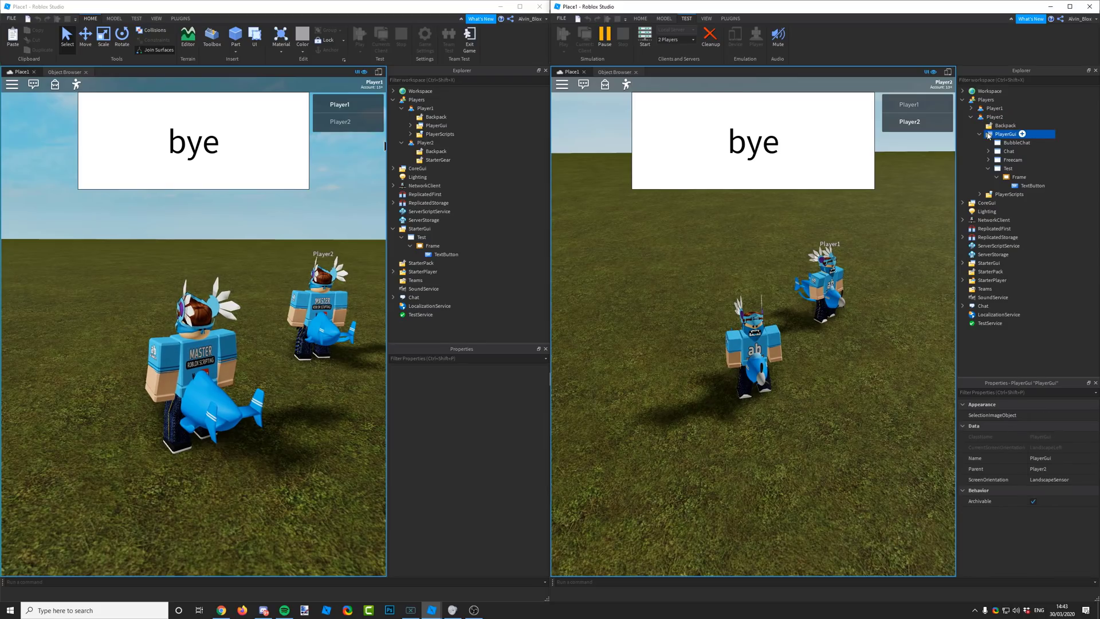
pyautogui.click(972, 108)
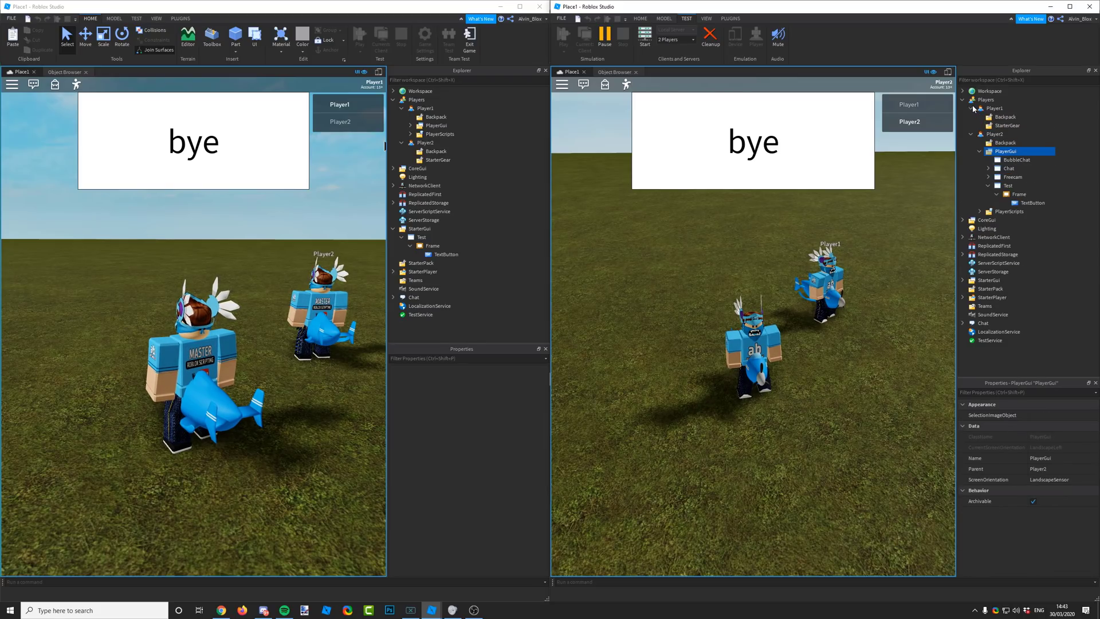
pyautogui.click(991, 108)
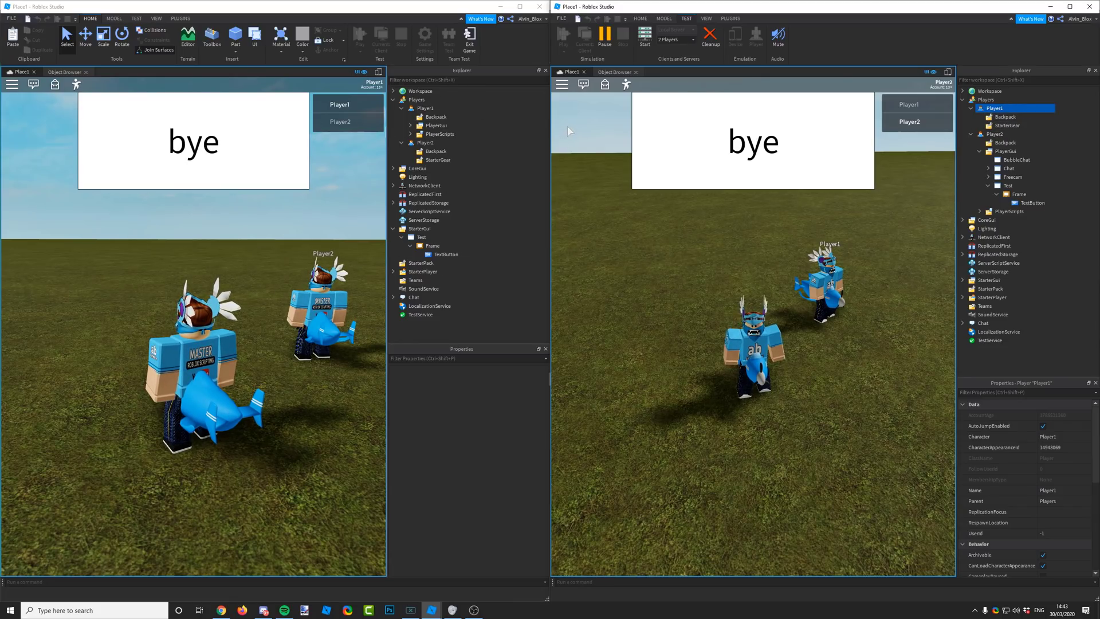
pyautogui.press('a')
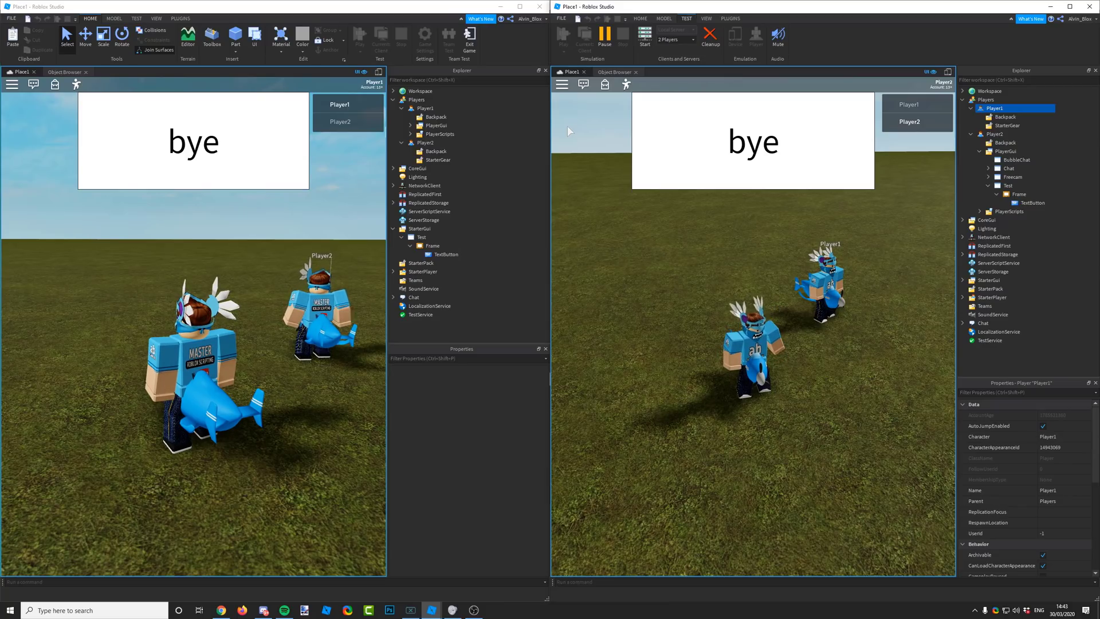
pyautogui.press('s')
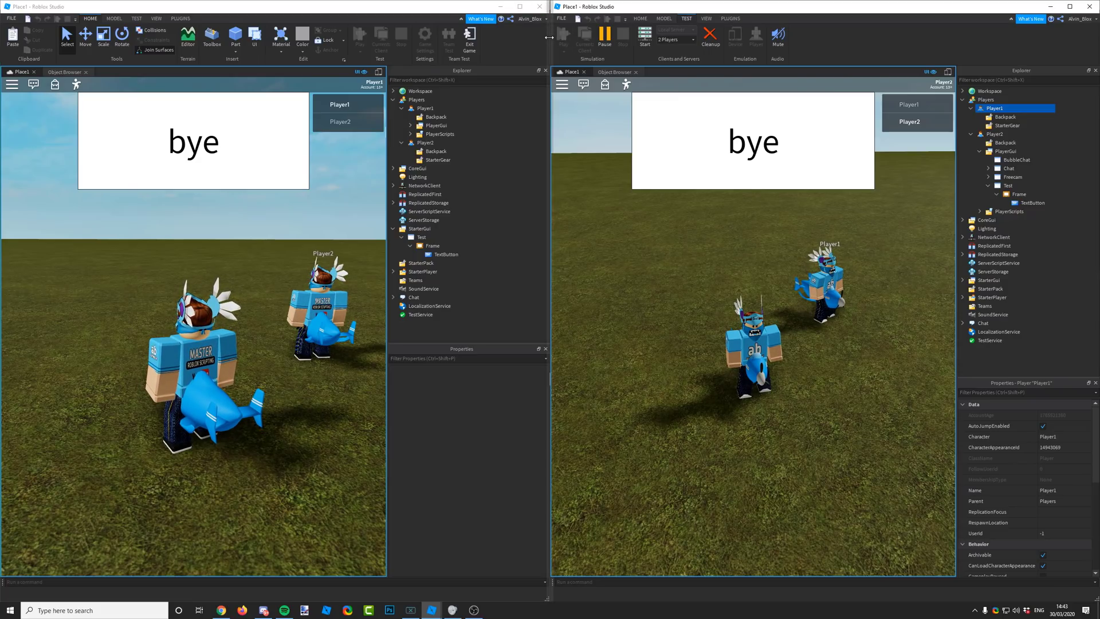
# Step: Widen the Player2 client window slightly and select StarterGui's original Test ScreenGui to view its properties
pyautogui.moveTo(548, 36)
pyautogui.mouseDown()
pyautogui.moveTo(530, 38)
pyautogui.moveTo(545, 39)
pyautogui.mouseUp()
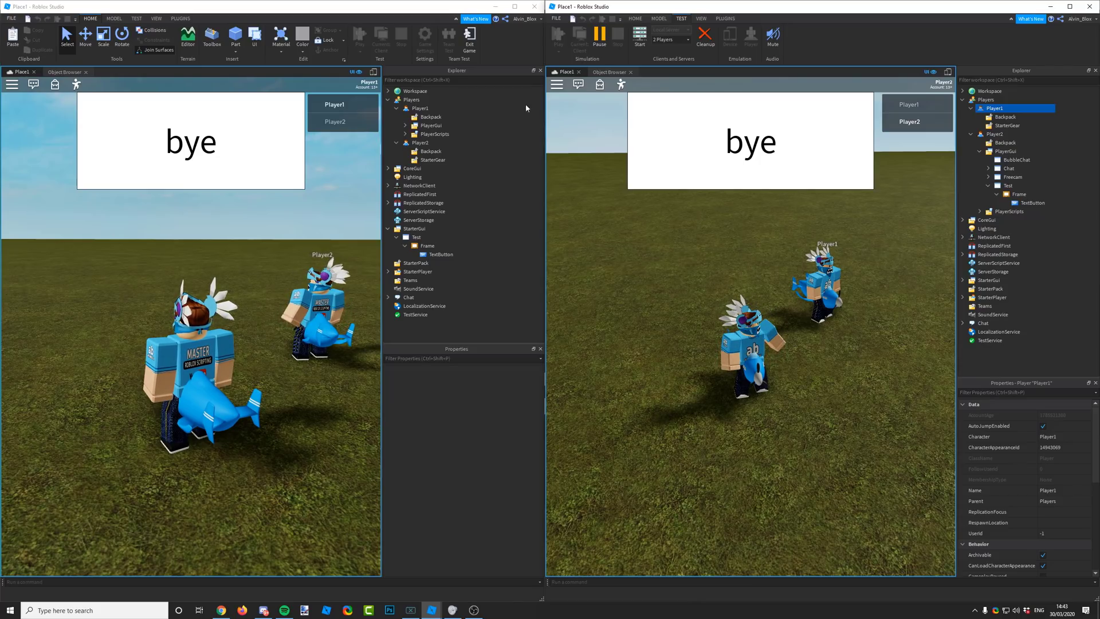
pyautogui.click(406, 238)
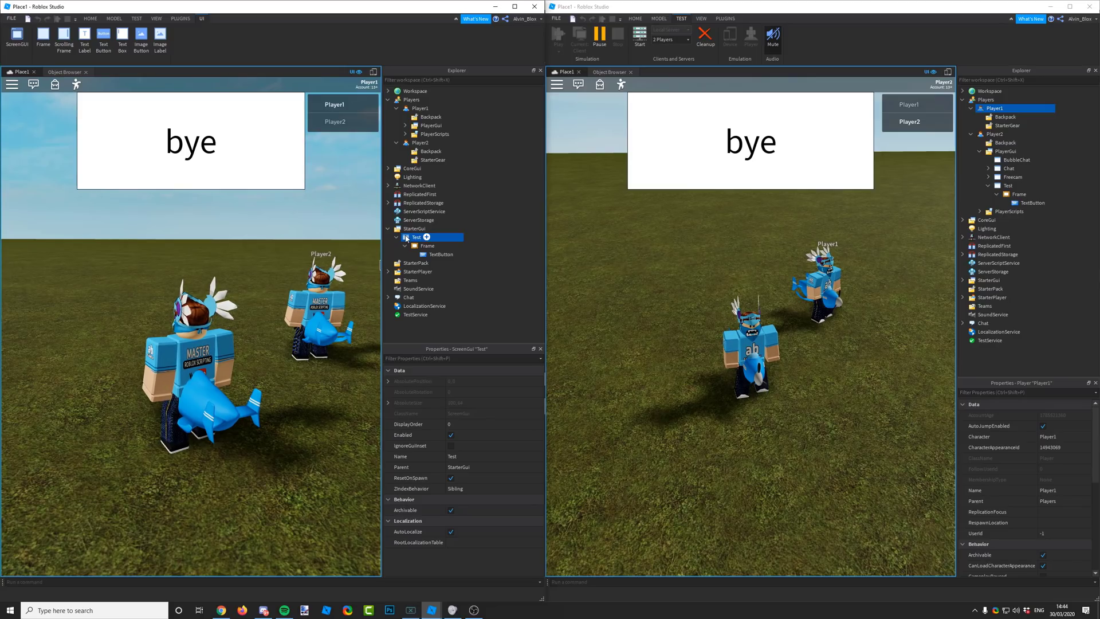
# Step: Collapse StarterGui's Test ScreenGui, hiding Frame and TextButton, and select Player1's PlayerGui
pyautogui.click(413, 228)
pyautogui.rightClick(408, 230)
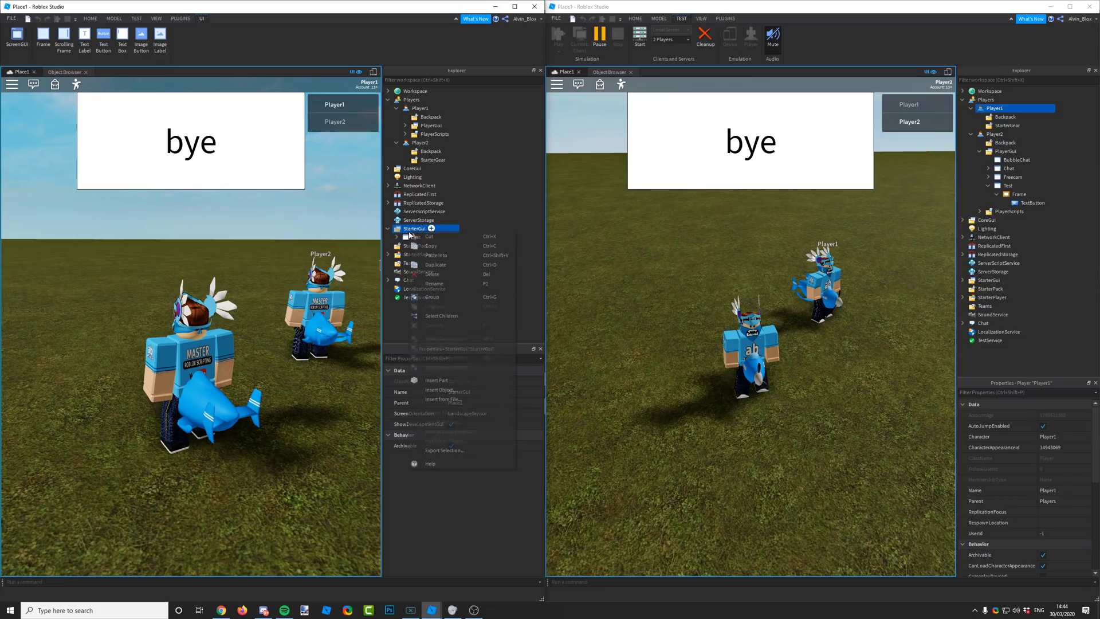
pyautogui.click(429, 238)
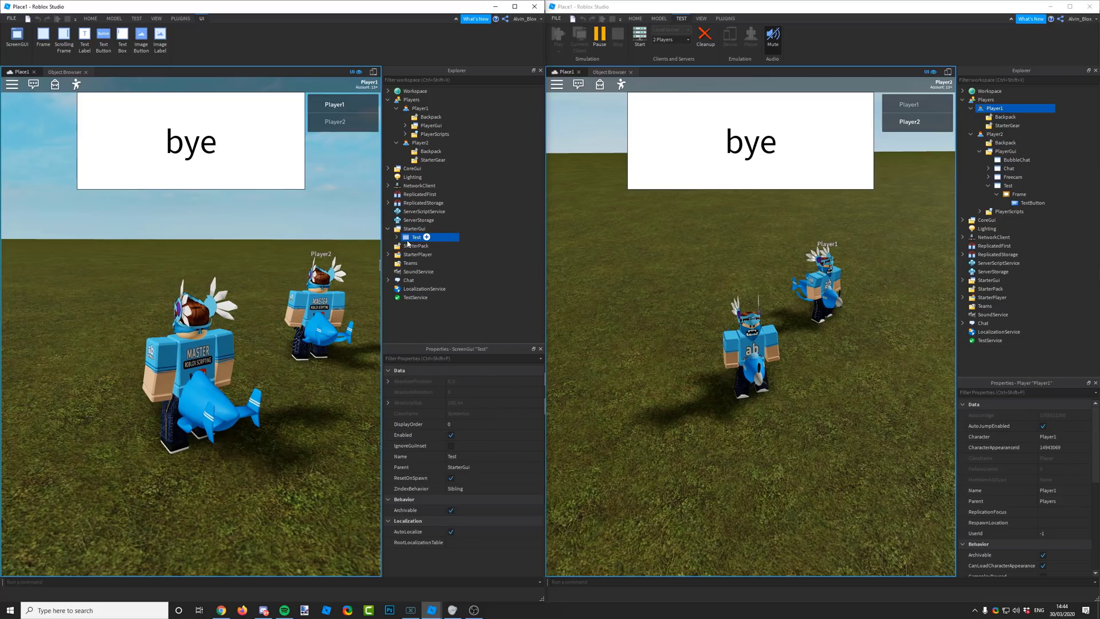
pyautogui.click(425, 126)
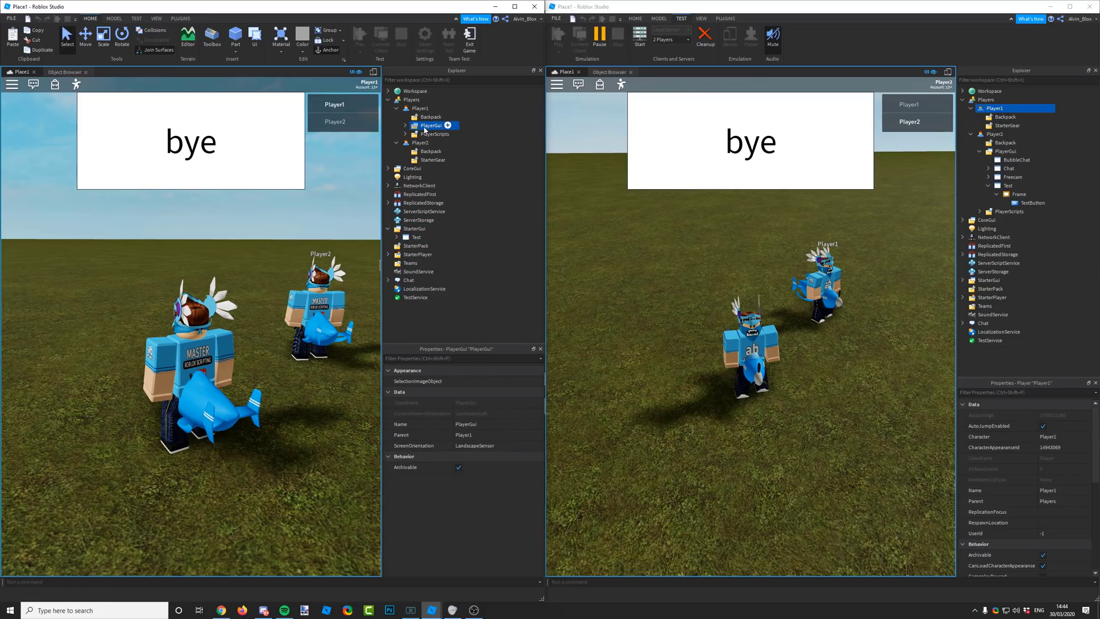